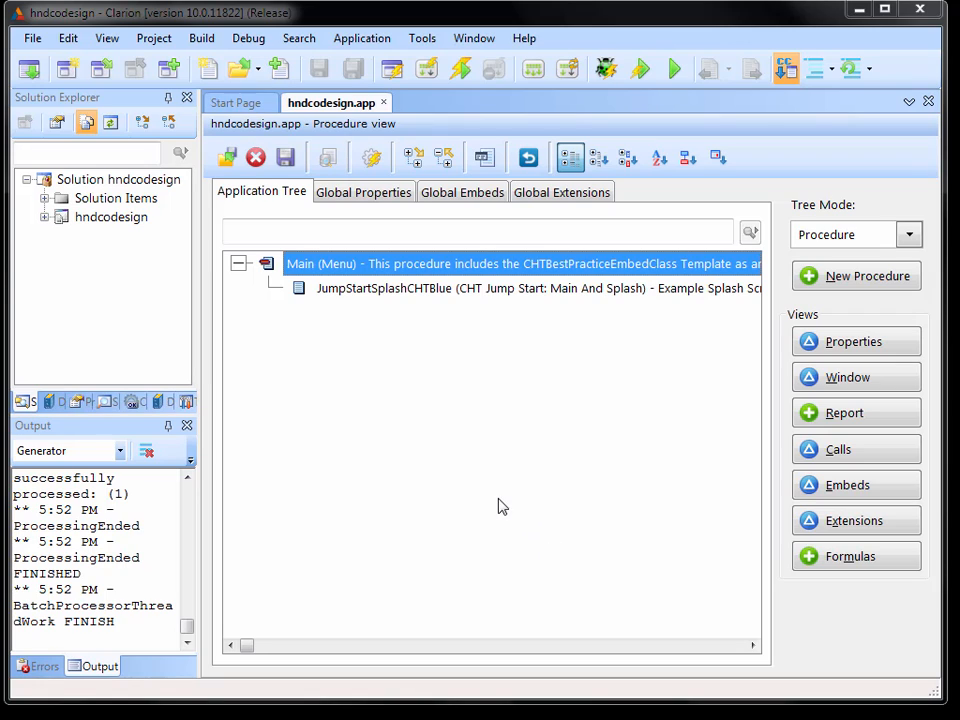
# Set Certificate Issued To to "CHT Code Sign D" in the Enable/Config settings of the HandyCodeSigningExtension global extension
pyautogui.click(550, 199)
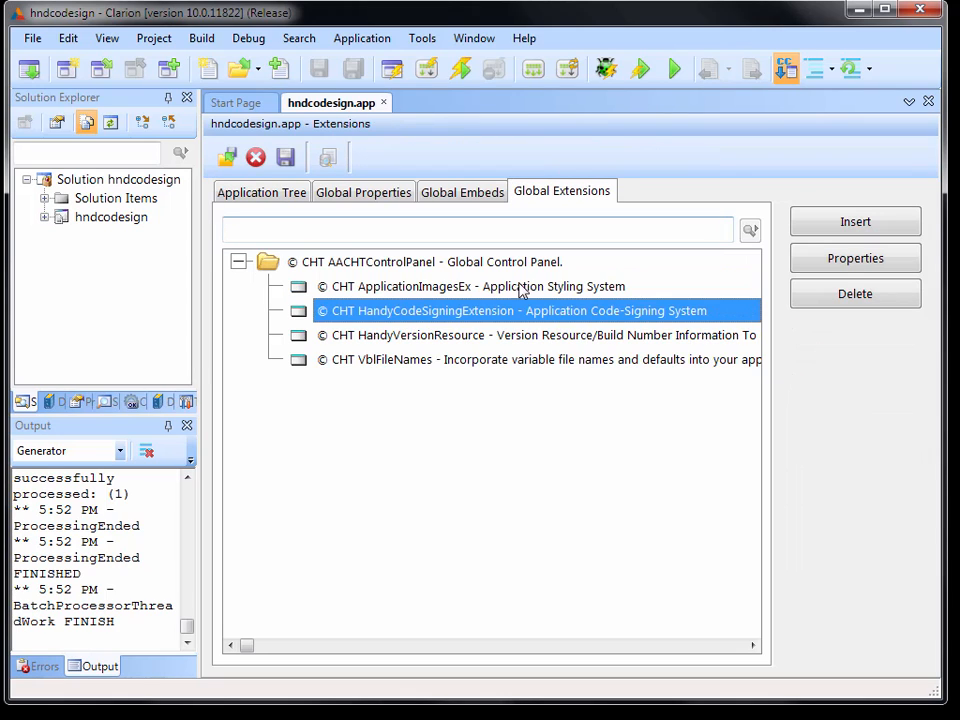
pyautogui.doubleClick(479, 320)
pyautogui.click(497, 523)
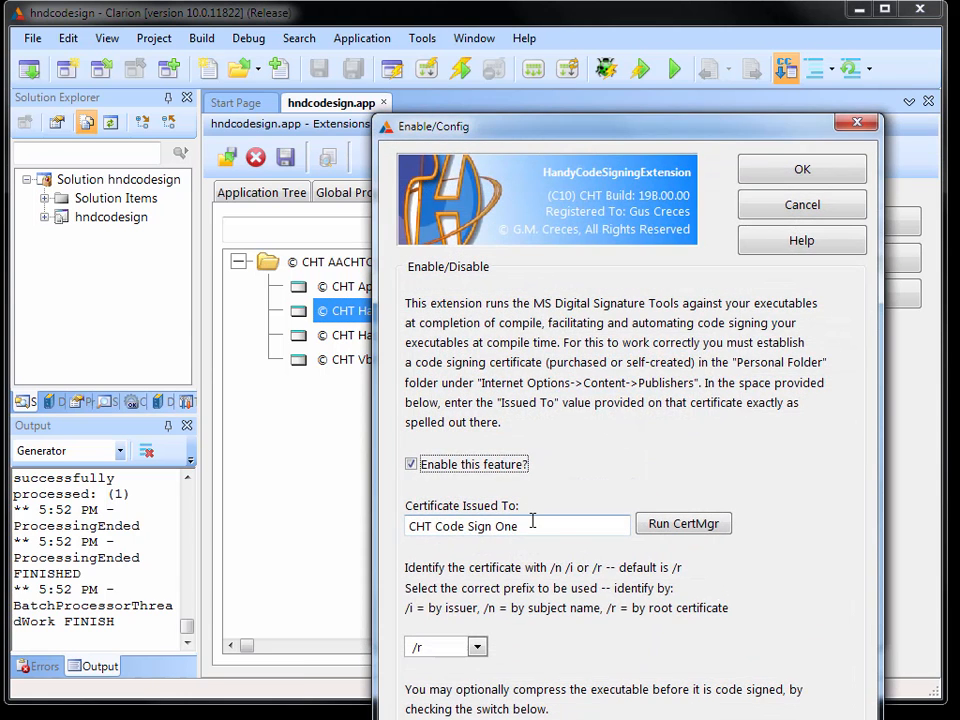
pyautogui.click(533, 521)
pyautogui.moveTo(581, 130); pyautogui.dragTo(534, 87)
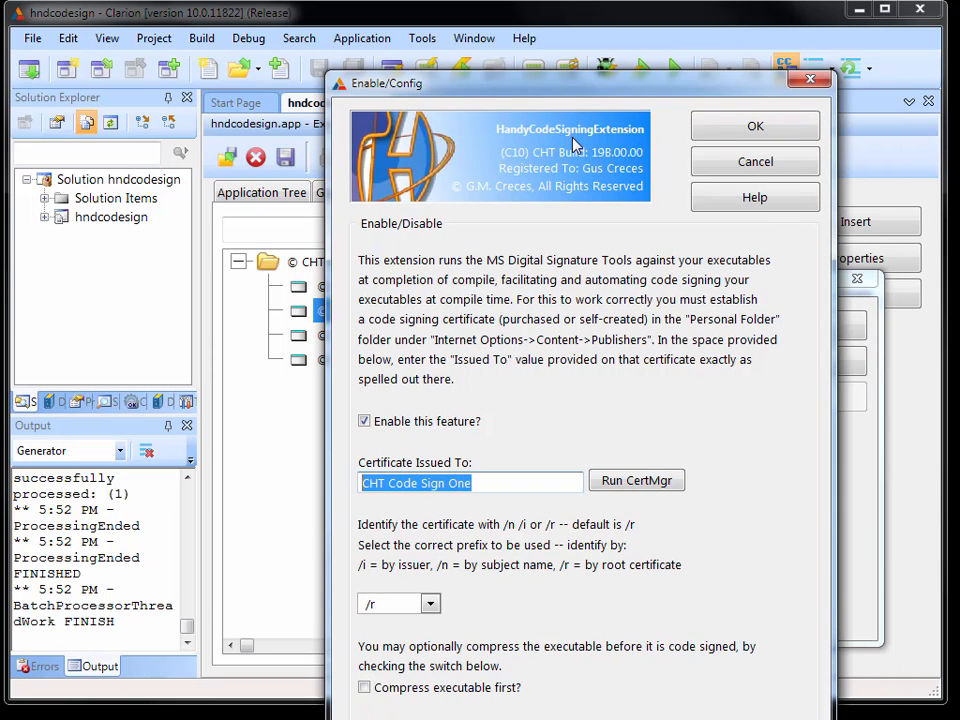
pyautogui.click(535, 479)
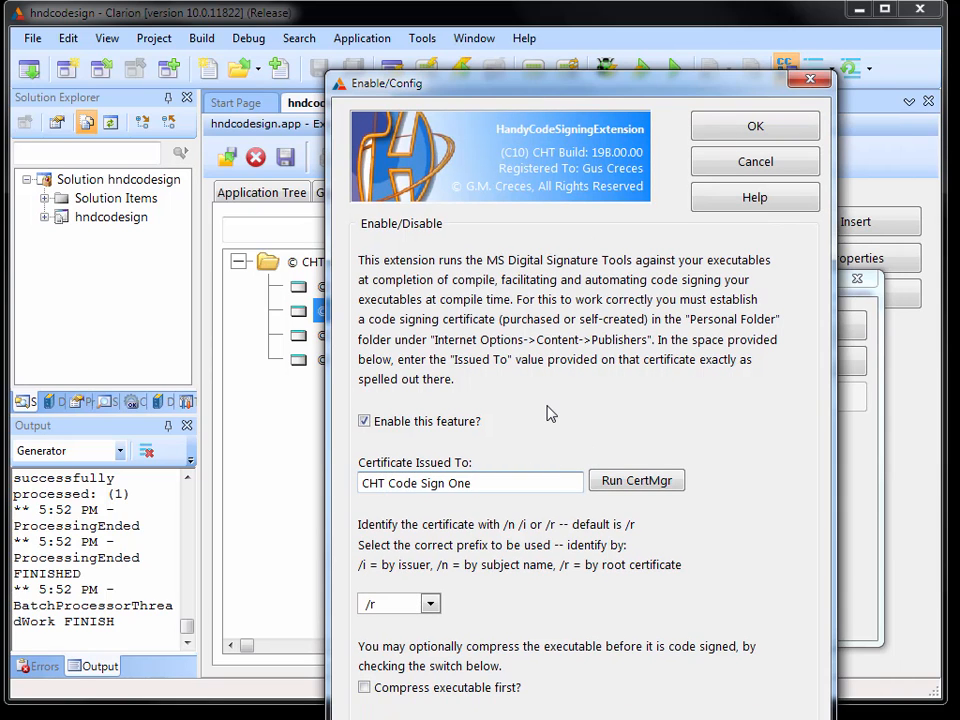
pyautogui.write('D')
pyautogui.press('Tab')
pyautogui.press('Tab')
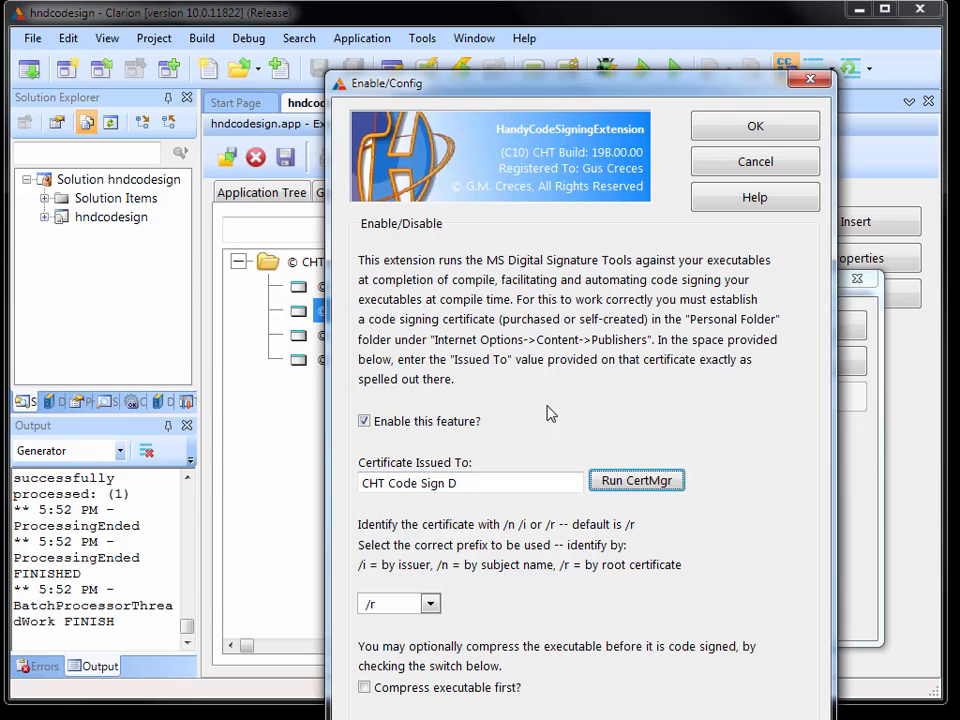
# Check in the certificate manager for CHT Code Sign D among the Personal and Trusted Root Certification Authorities certificates
pyautogui.click(652, 481)
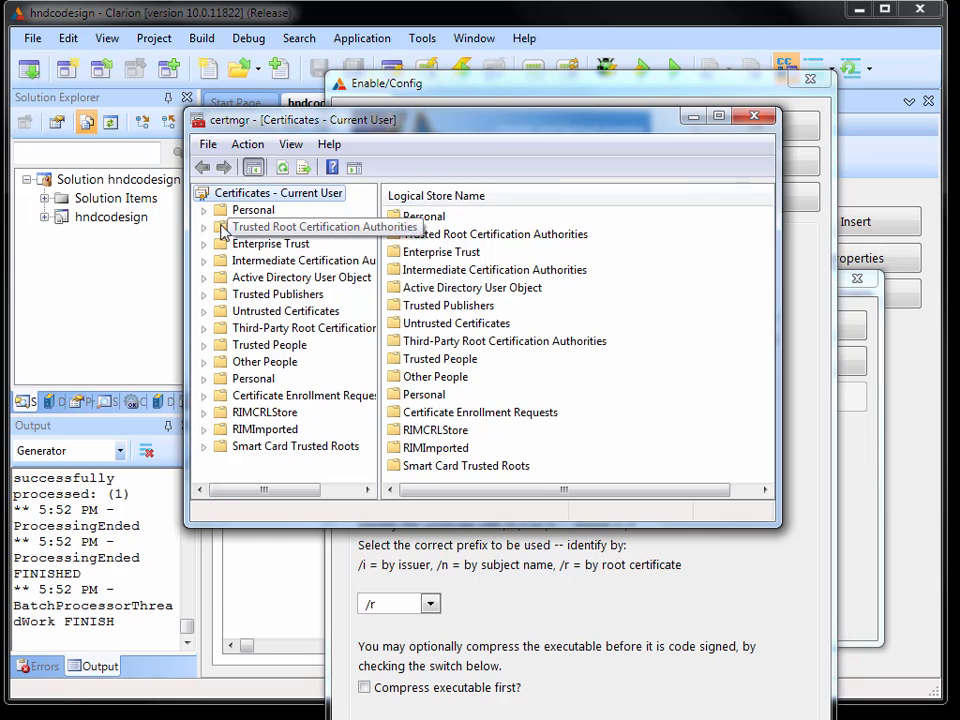
pyautogui.click(204, 210)
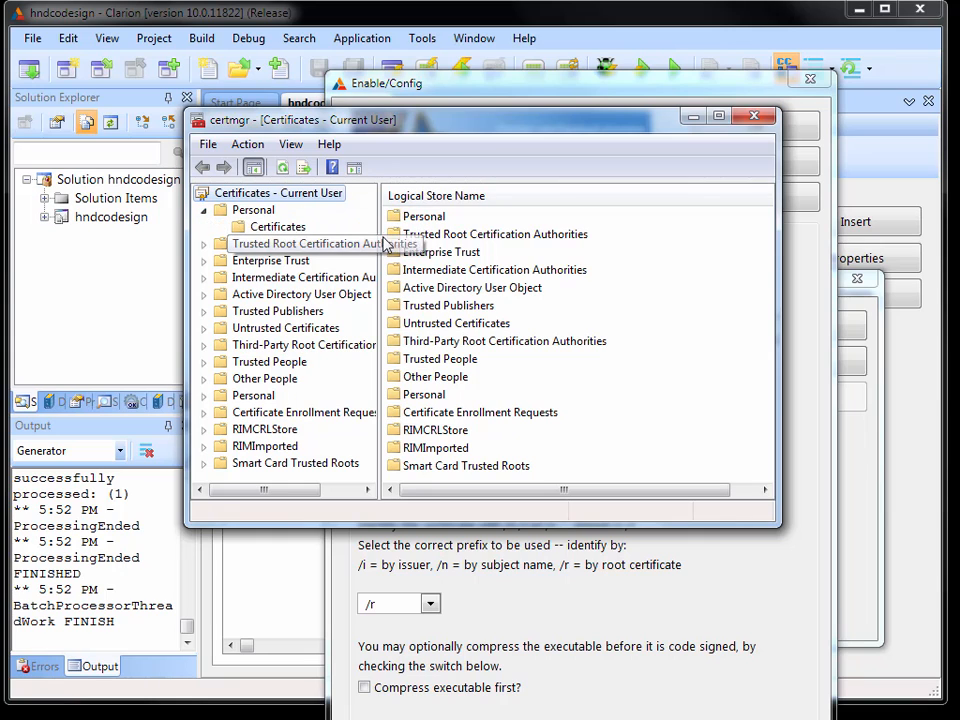
pyautogui.click(277, 227)
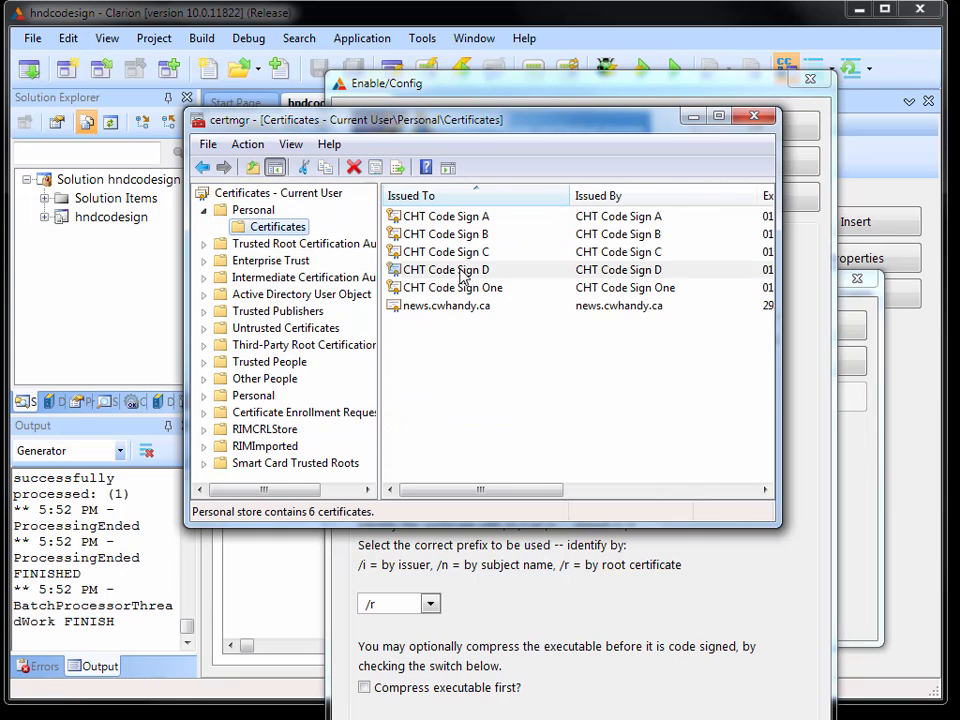
pyautogui.click(467, 271)
pyautogui.click(204, 244)
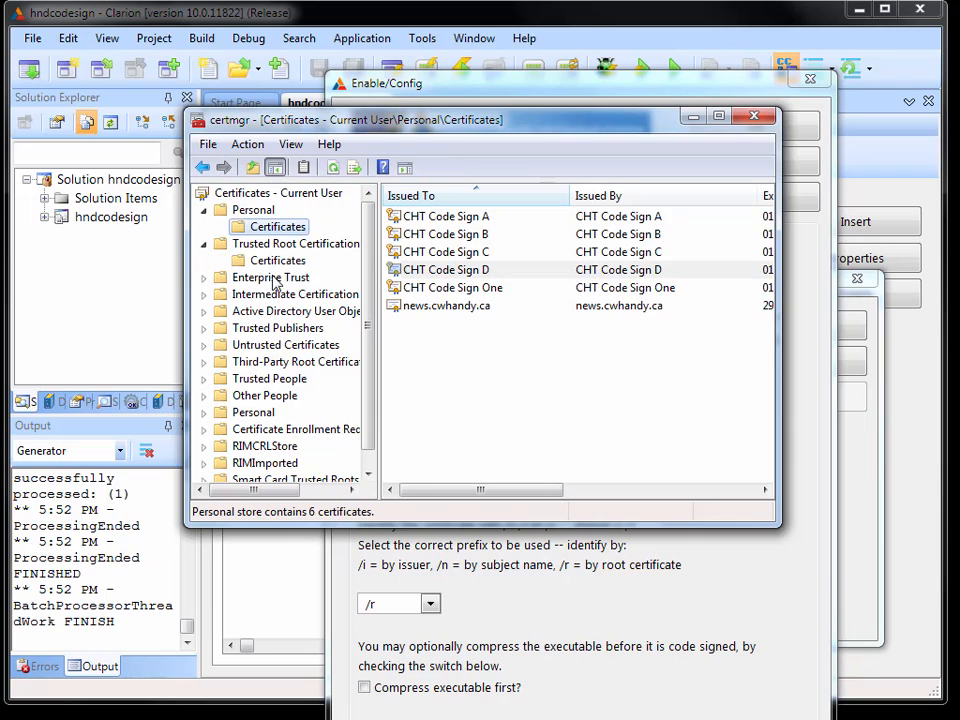
pyautogui.click(277, 260)
pyautogui.click(470, 343)
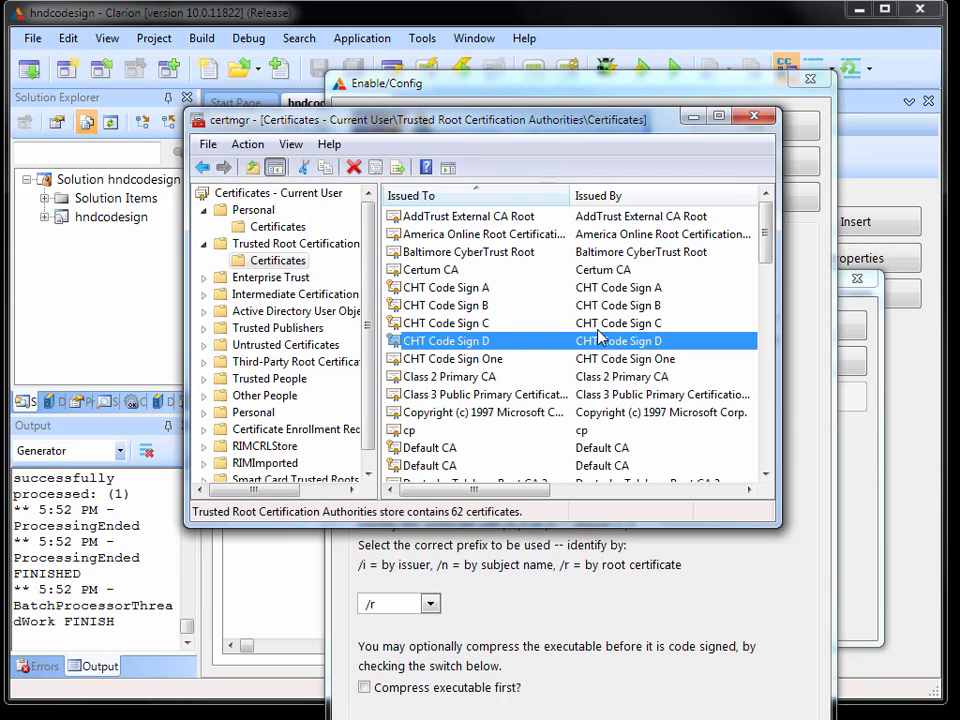
pyautogui.click(754, 116)
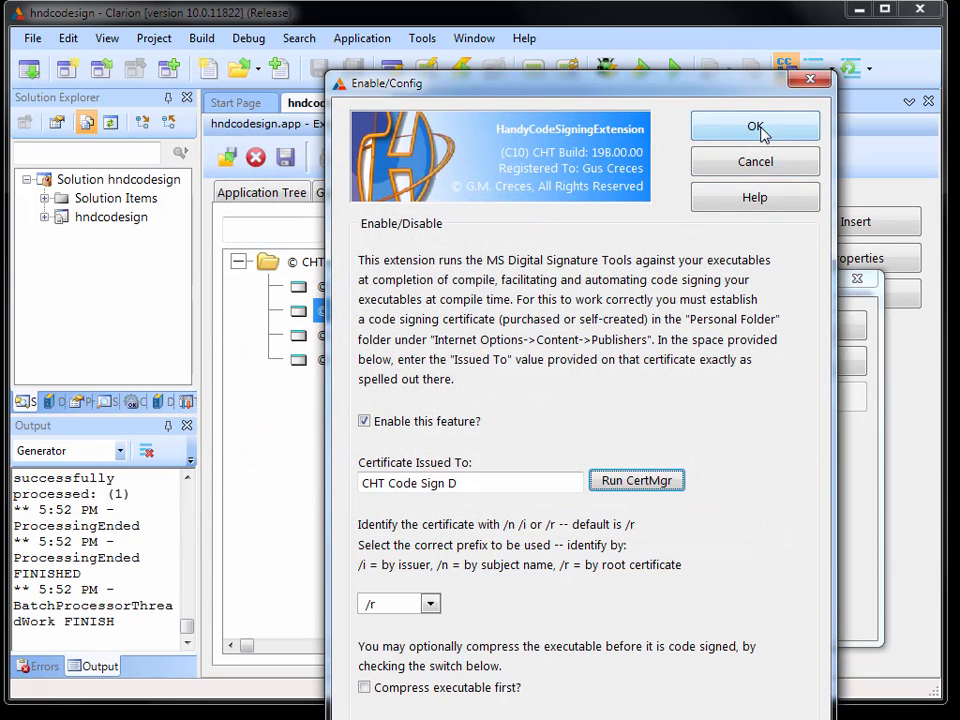
# Accept the code-signing extension settings and return to the application tree
pyautogui.click(756, 128)
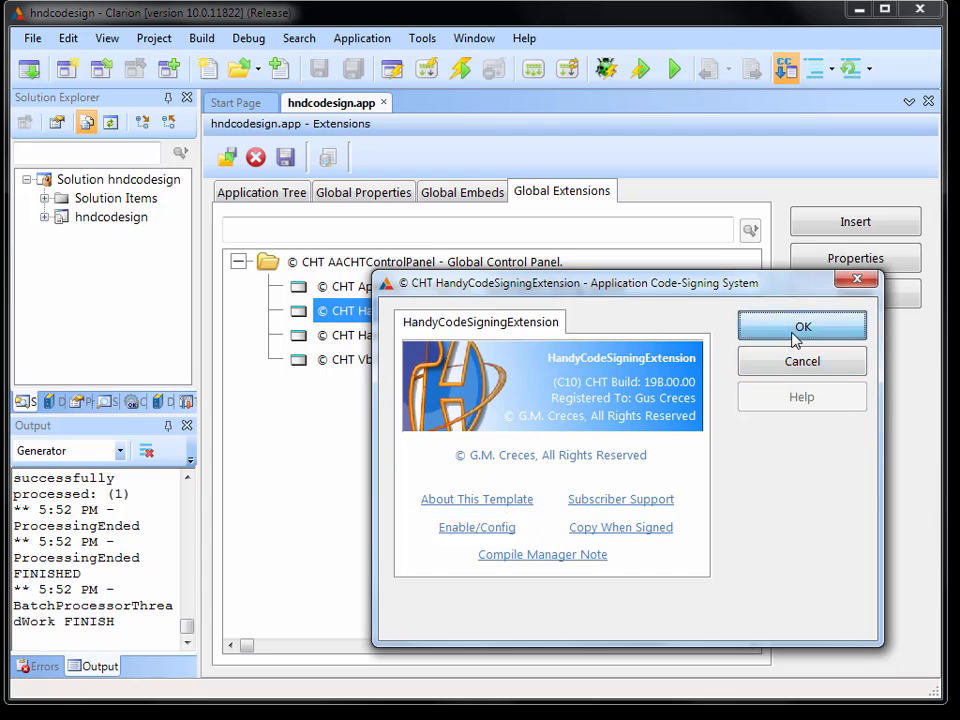
pyautogui.click(771, 324)
pyautogui.click(289, 191)
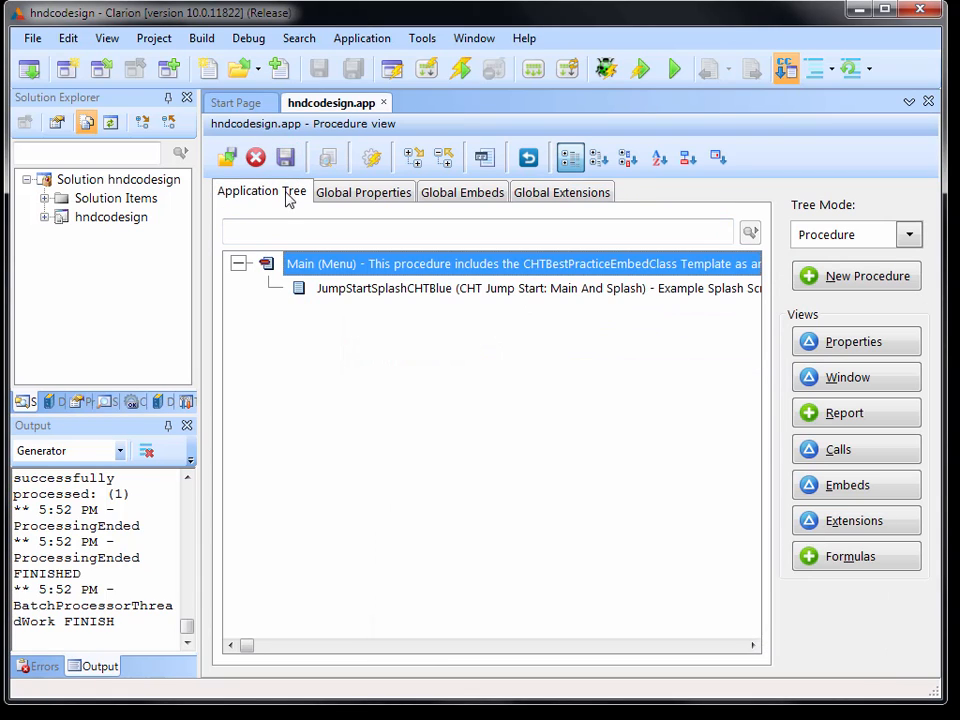
# Reopen the HandyCodeSigningExtension configuration and check its Certificate Issued To entry
pyautogui.click(197, 42)
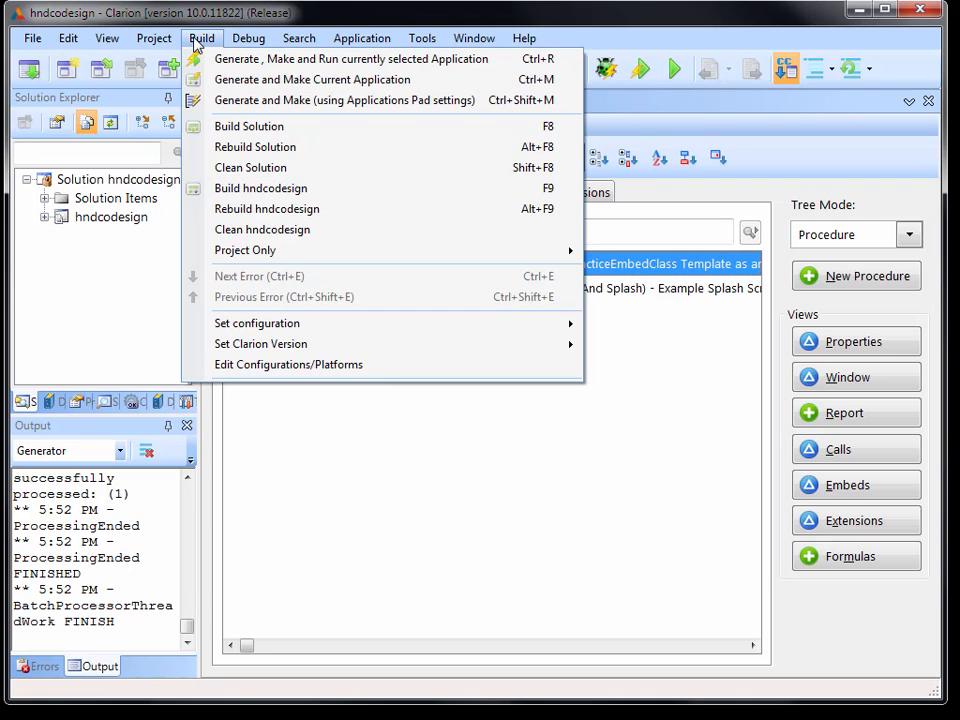
pyautogui.click(600, 194)
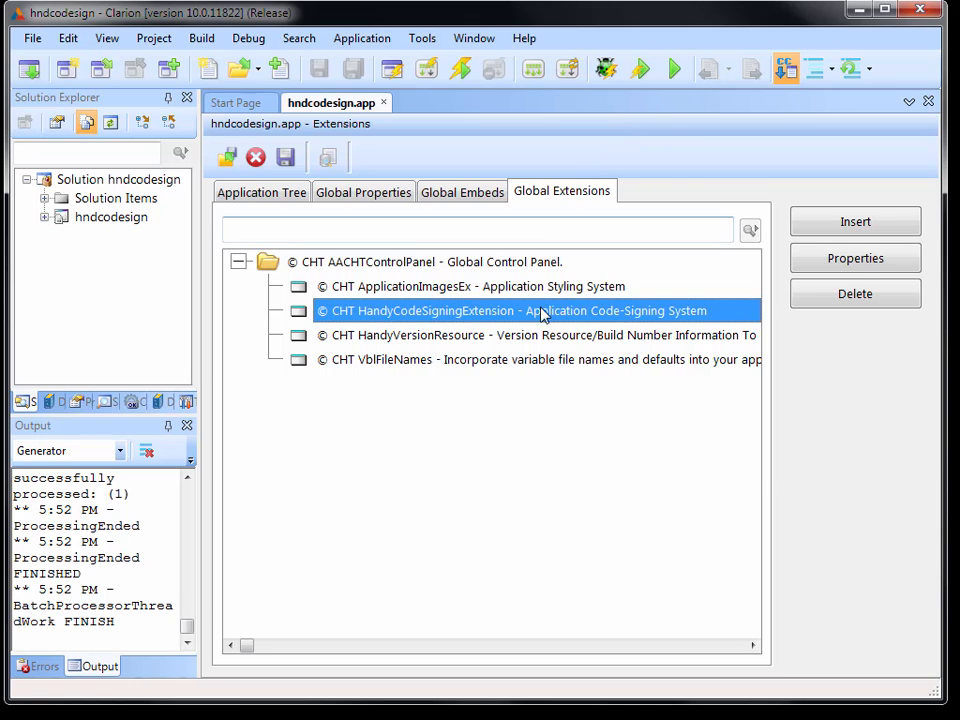
pyautogui.doubleClick(510, 313)
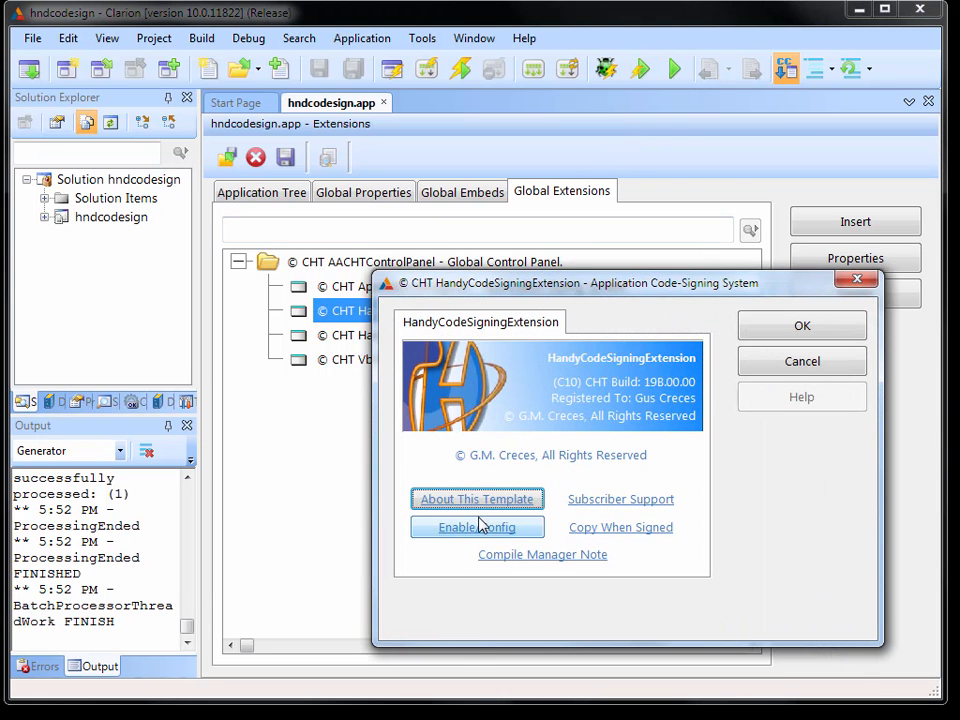
pyautogui.click(479, 524)
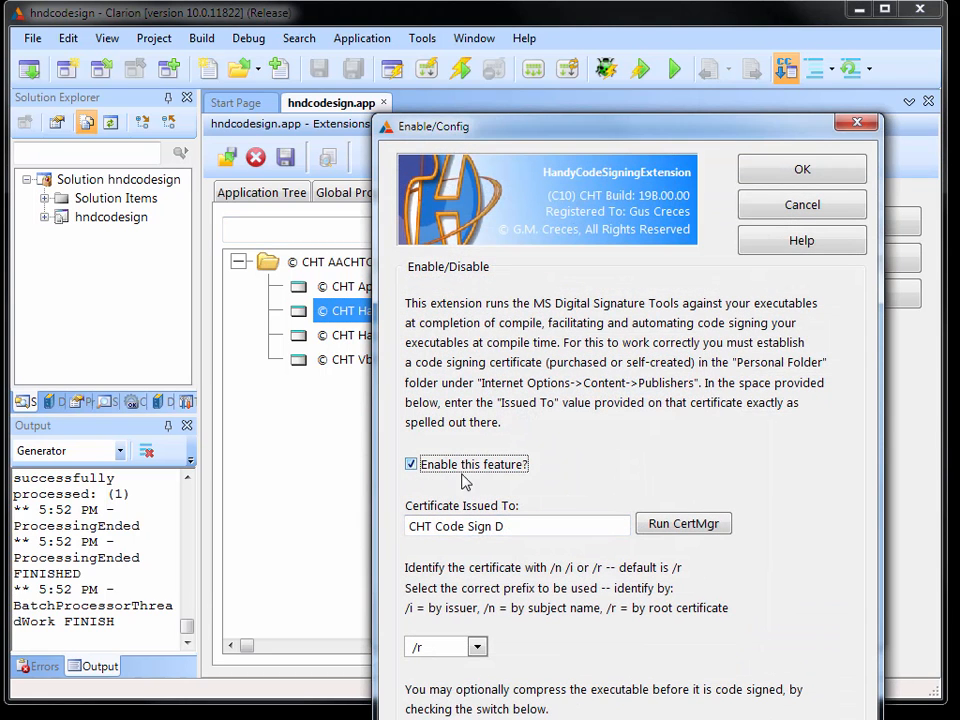
pyautogui.click(524, 521)
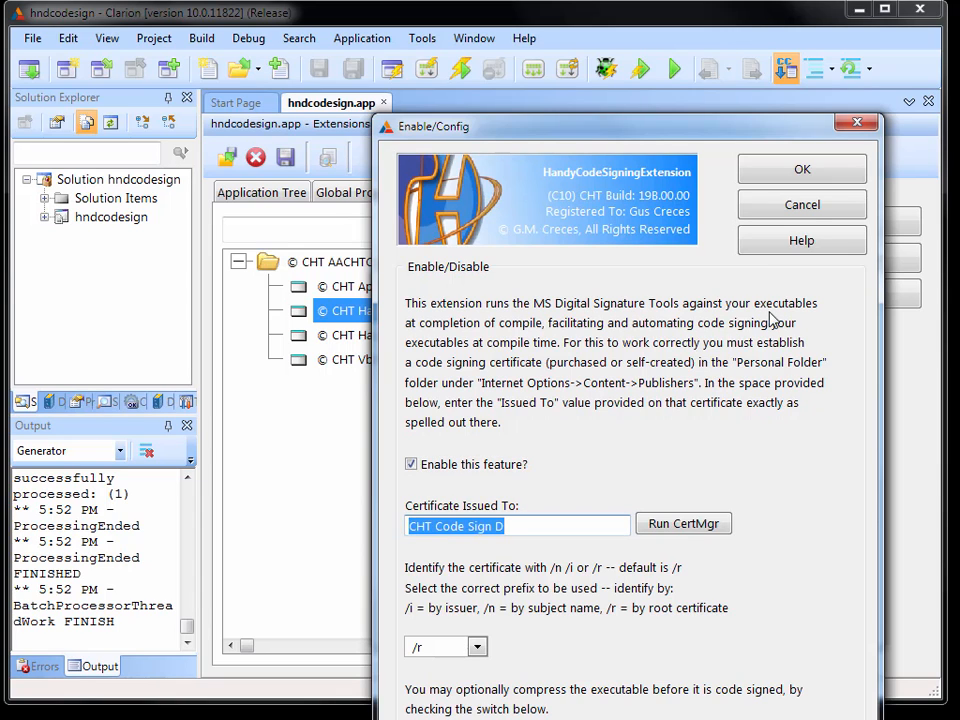
pyautogui.click(802, 172)
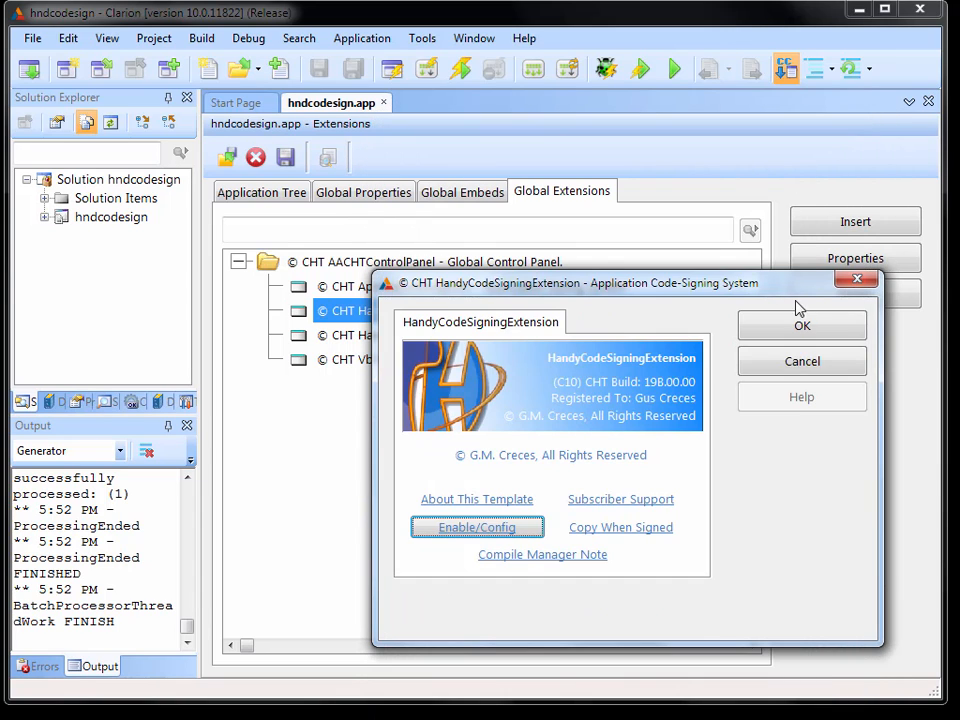
pyautogui.click(780, 323)
# Generate and make the current application from the application tree
pyautogui.click(272, 193)
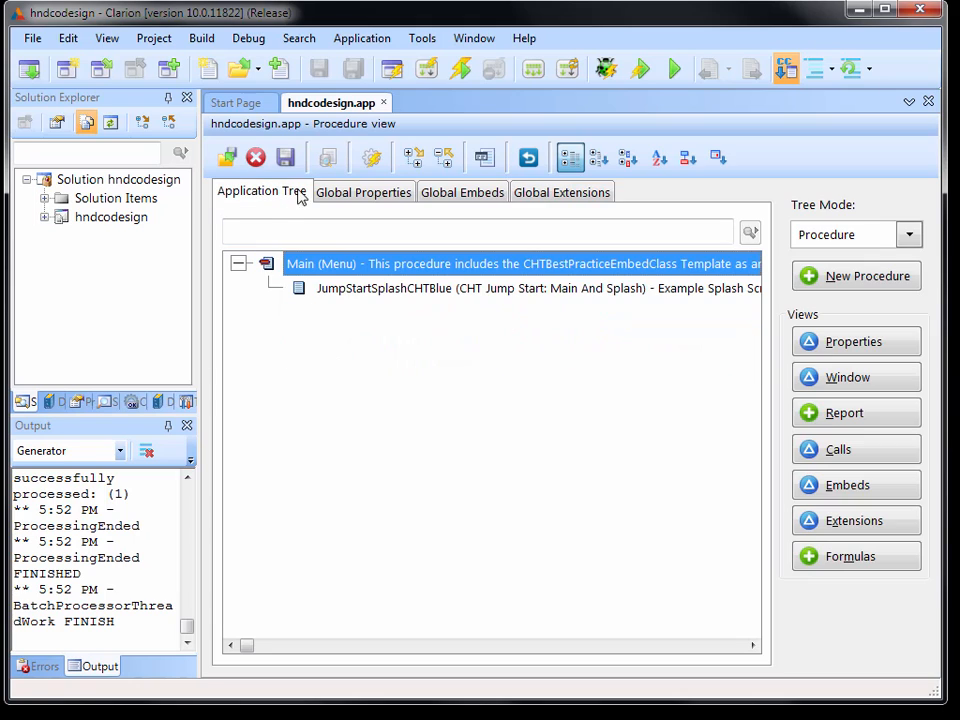
pyautogui.click(201, 37)
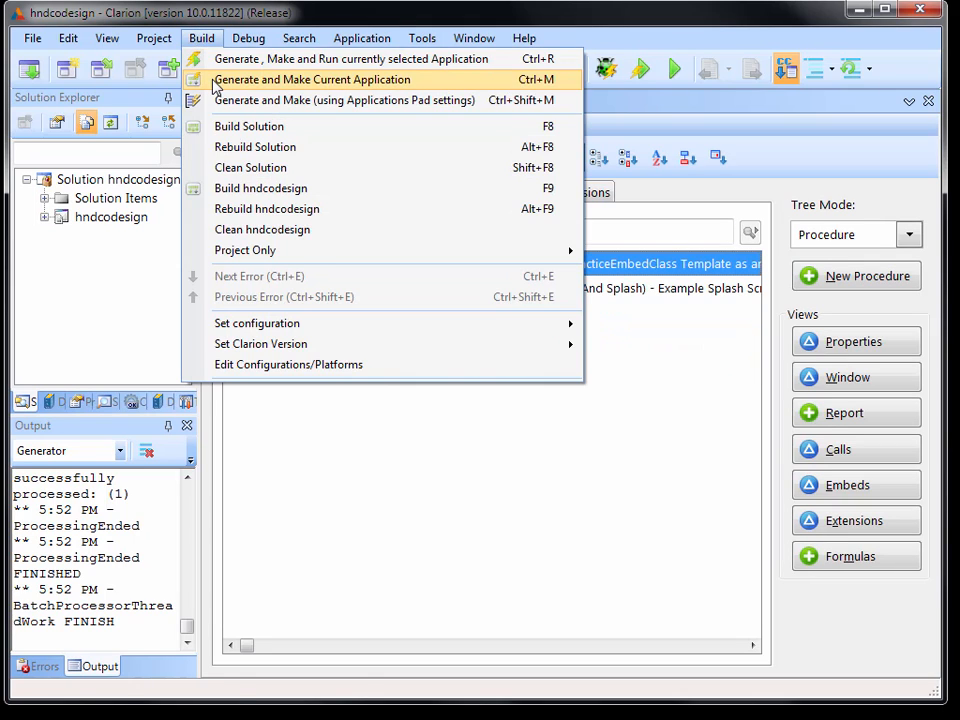
pyautogui.click(200, 79)
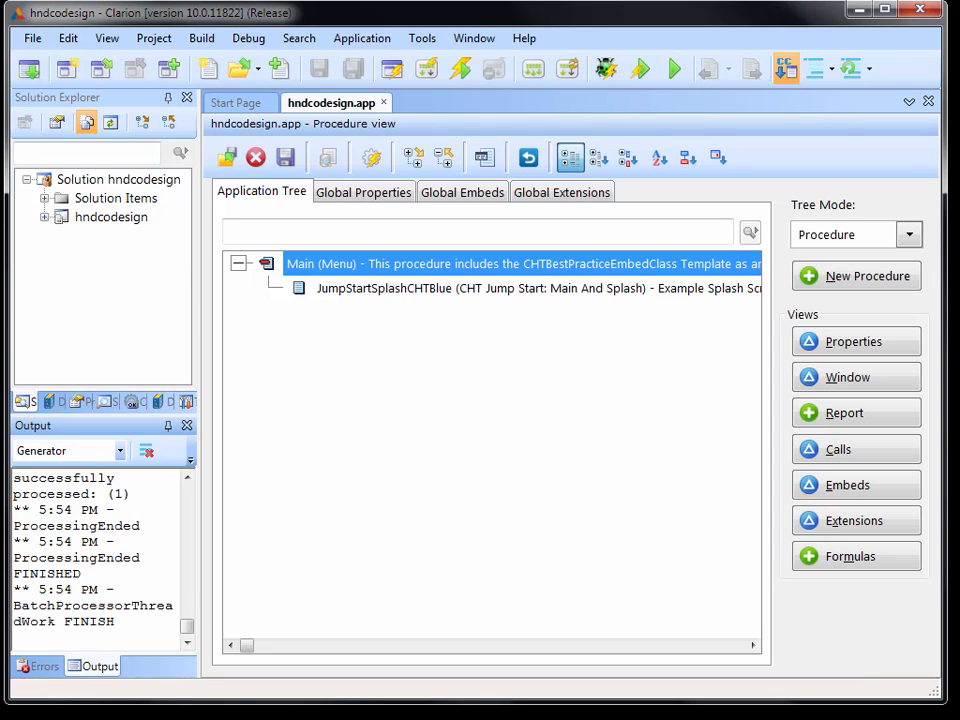
# Switch to Windows Explorer and inspect the signer name and e-mail in the hndcodesign application's digital signature details
pyautogui.hotkey('alt', 'Tab')
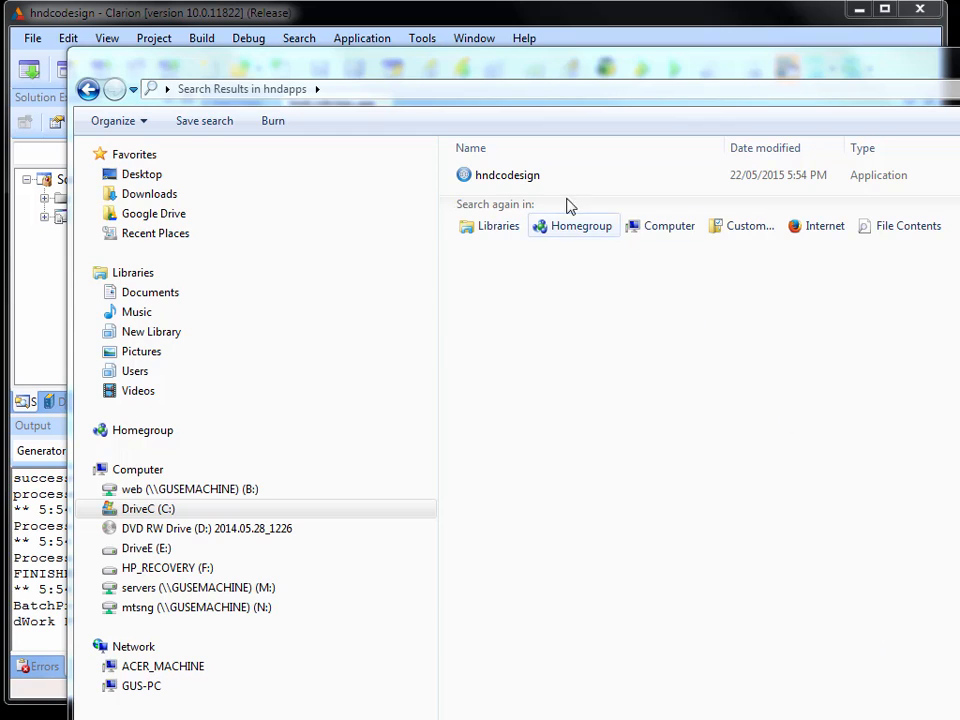
pyautogui.click(525, 178)
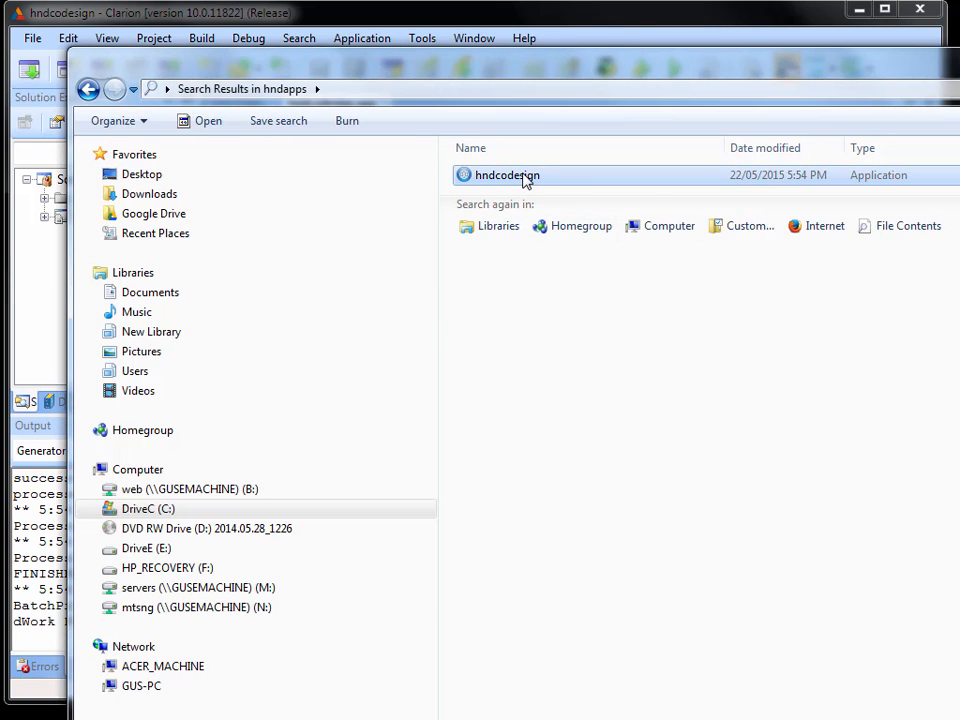
pyautogui.rightClick(524, 177)
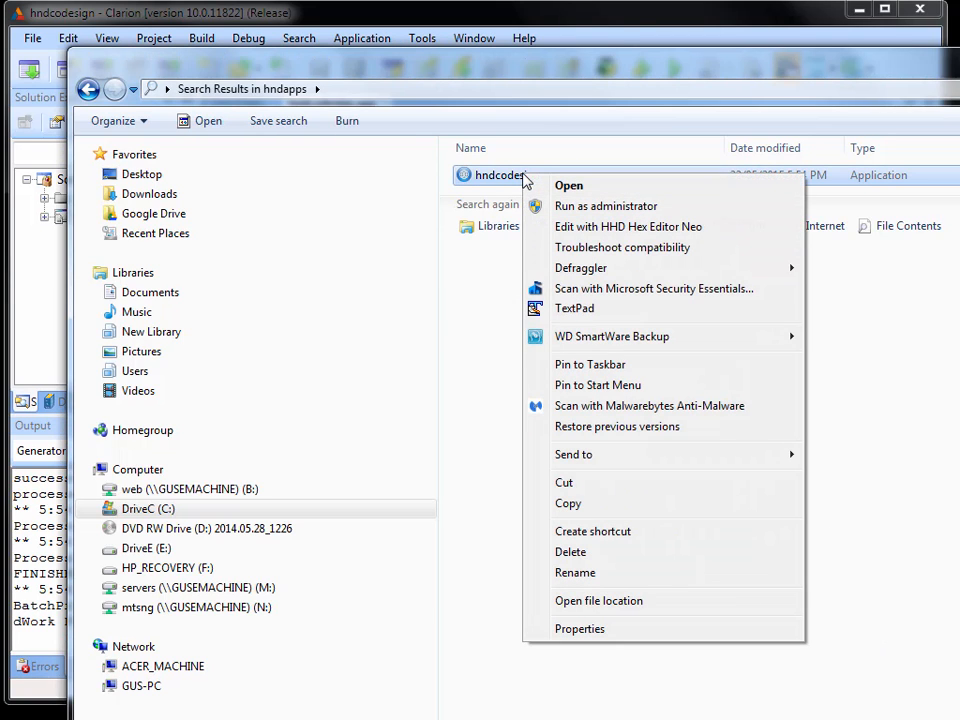
pyautogui.click(582, 628)
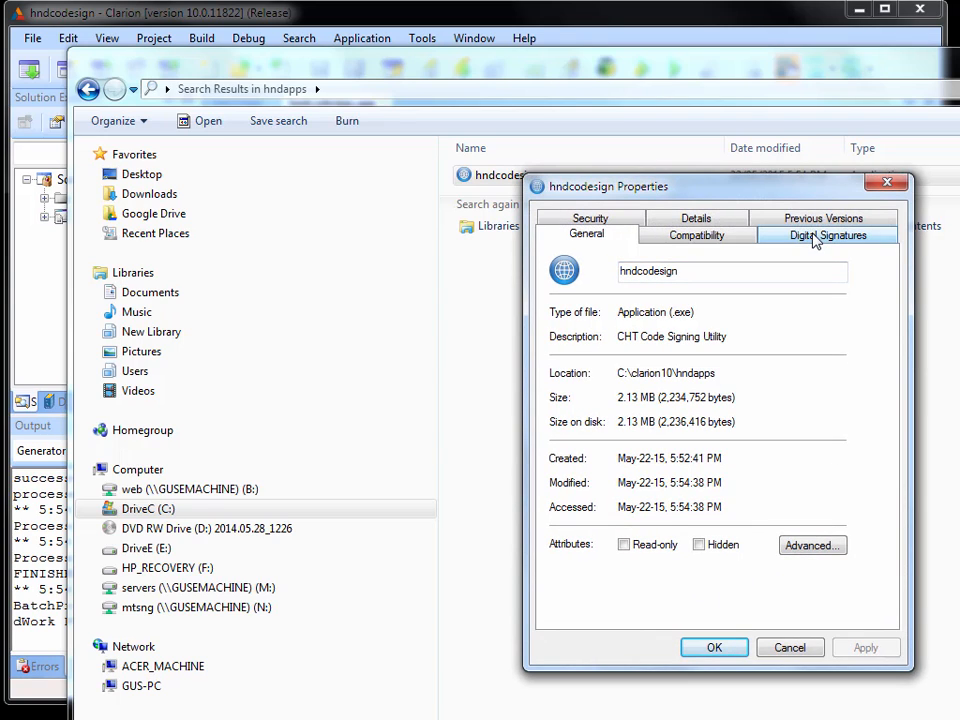
pyautogui.click(815, 238)
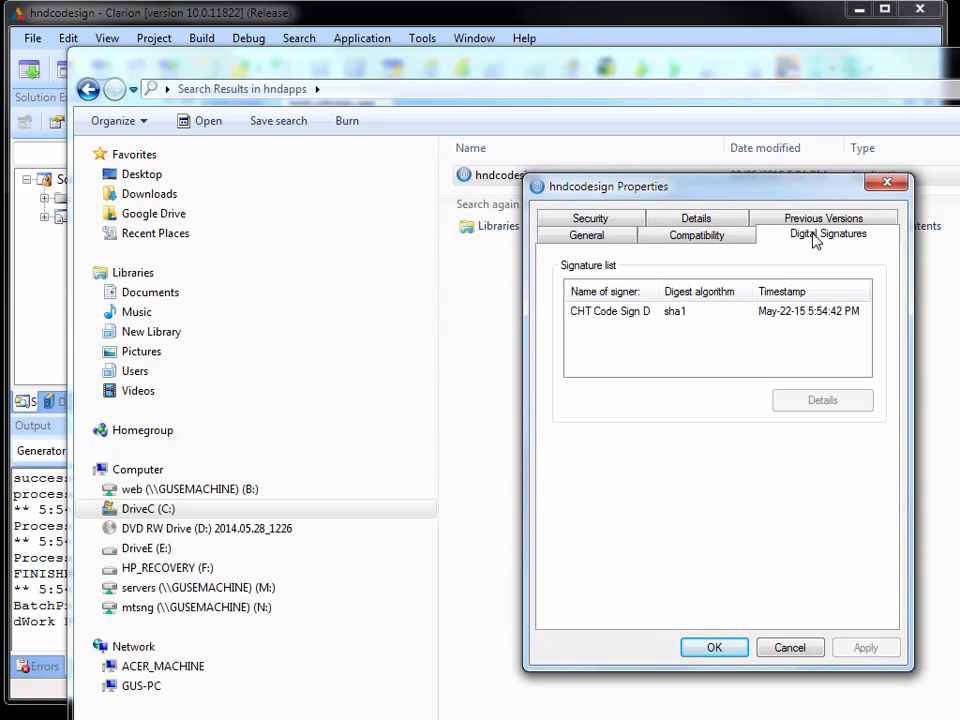
pyautogui.doubleClick(655, 314)
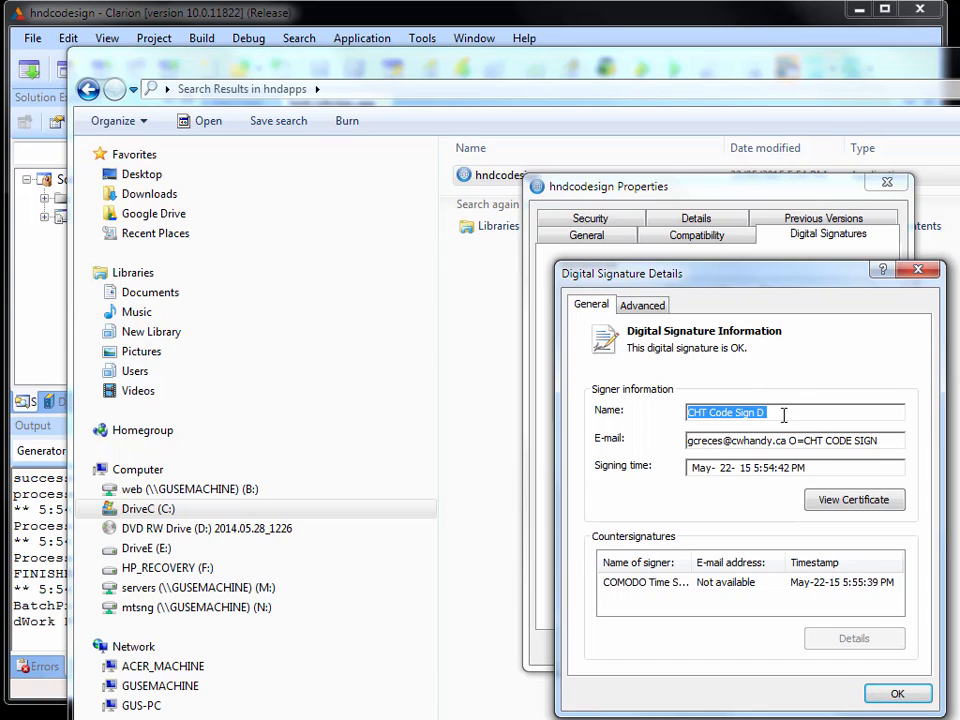
pyautogui.moveTo(788, 441); pyautogui.dragTo(687, 441)
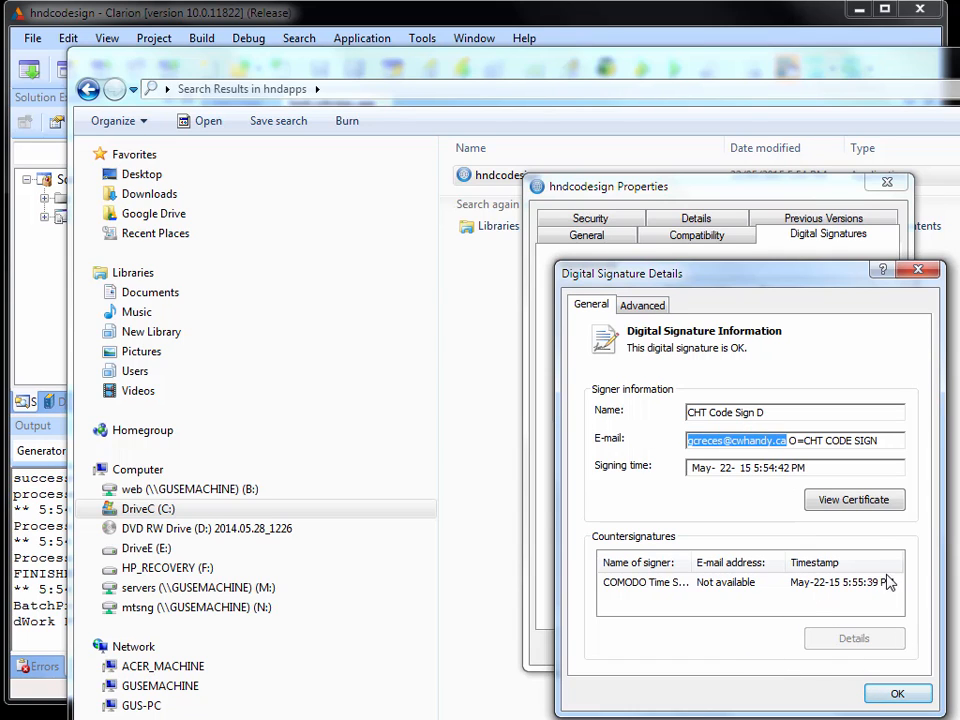
# View the signer's certificate and look through its detail fields
pyautogui.click(860, 504)
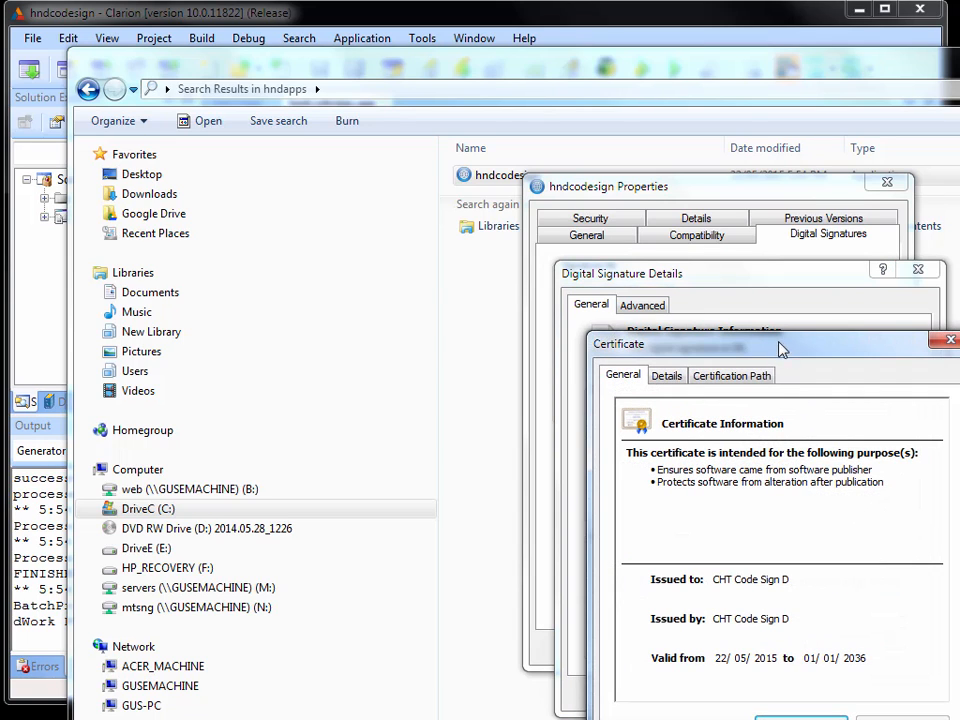
pyautogui.moveTo(782, 347); pyautogui.dragTo(734, 281)
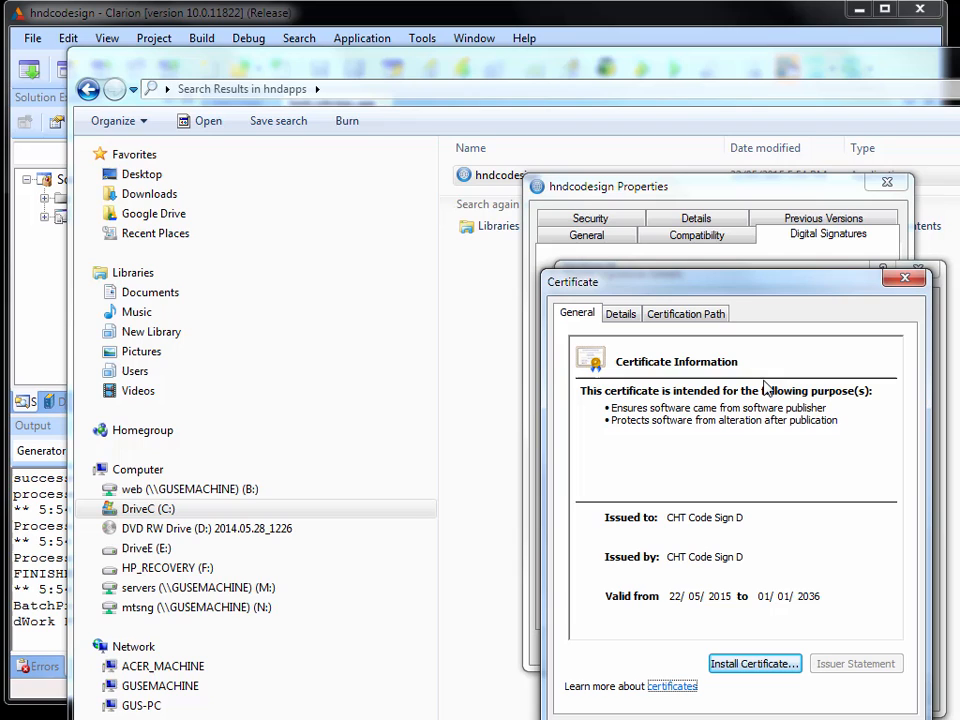
pyautogui.click(625, 320)
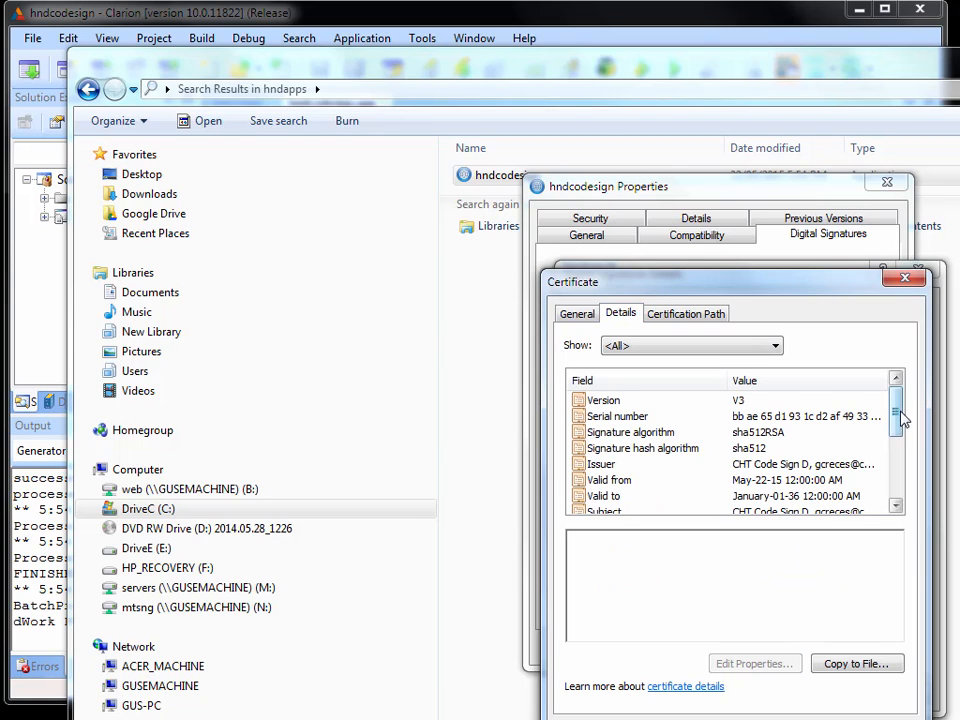
pyautogui.moveTo(899, 416); pyautogui.dragTo(764, 343)
# Start installing the CHT Code Sign D certificate from its general information and advance the import wizard to the certificate store choice
pyautogui.click(578, 314)
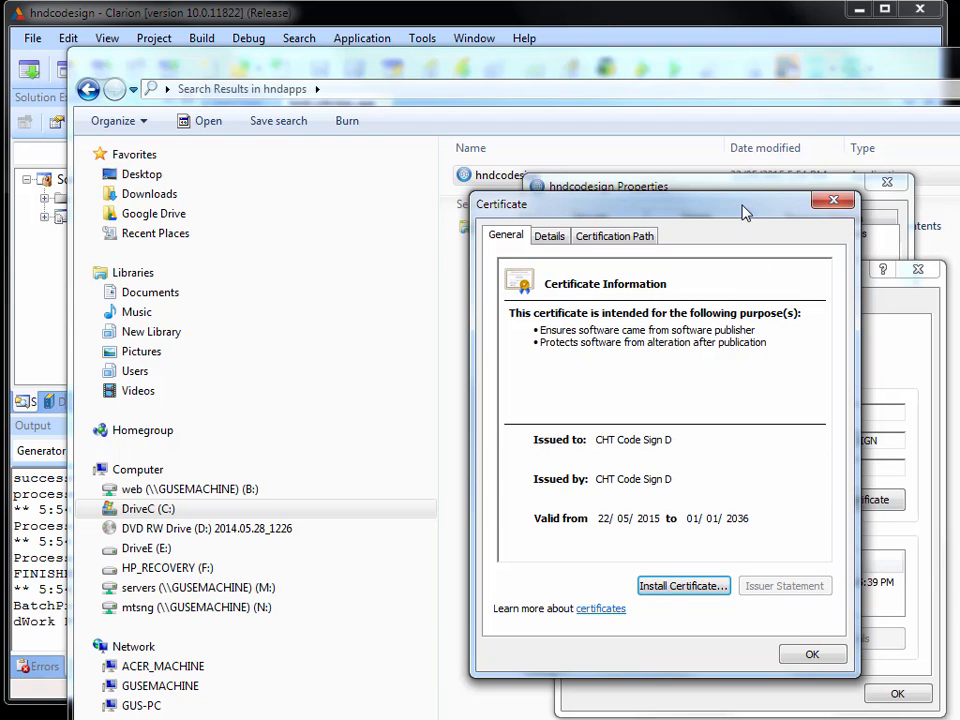
pyautogui.moveTo(743, 212); pyautogui.dragTo(752, 192)
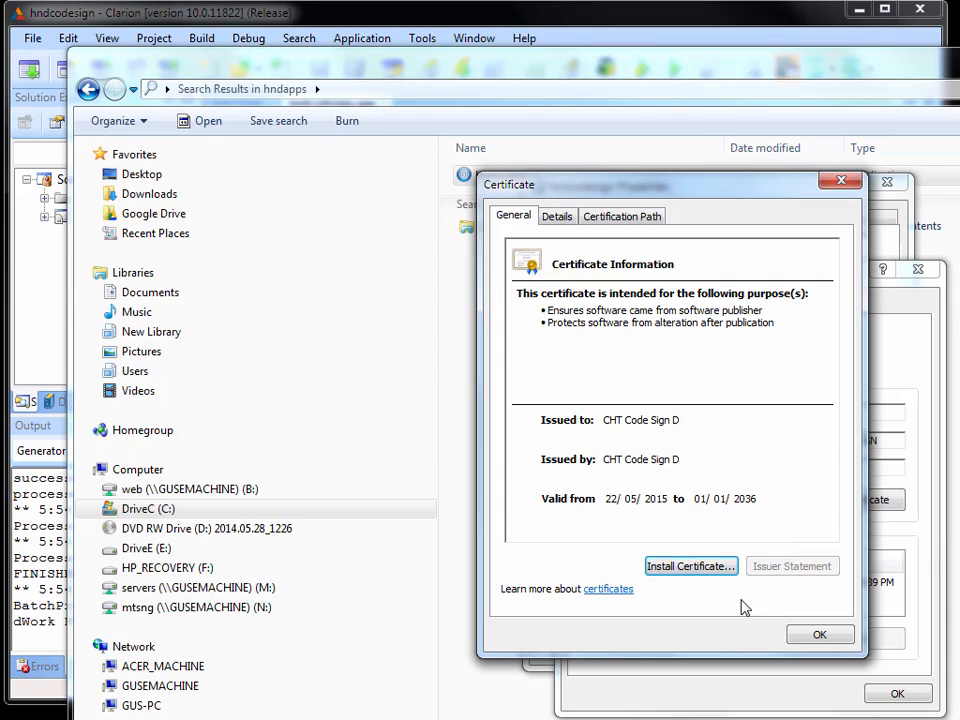
pyautogui.click(690, 567)
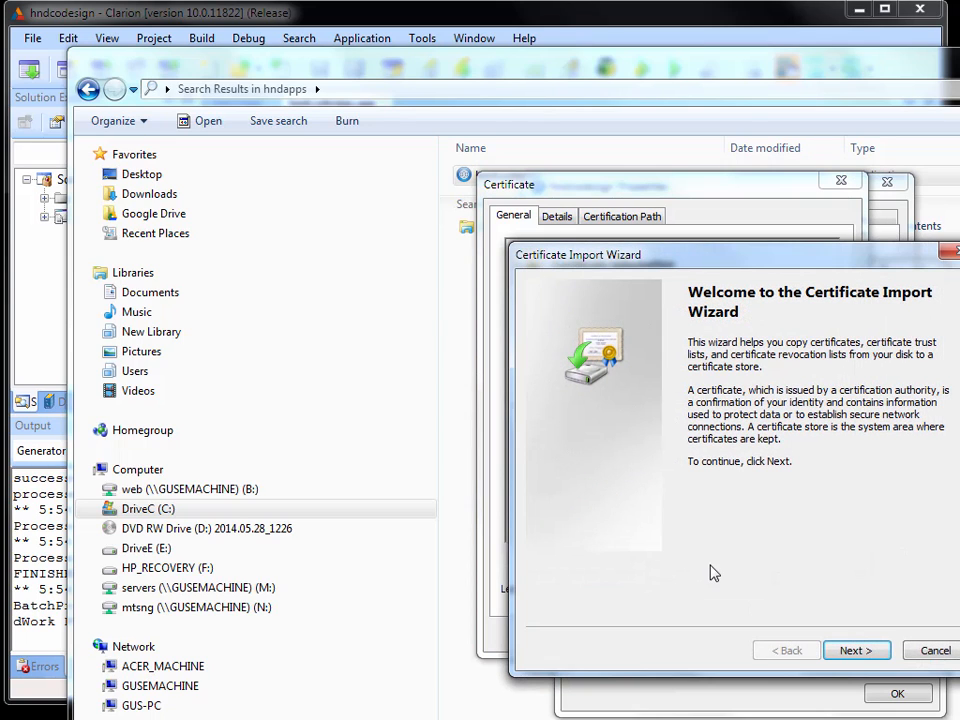
pyautogui.moveTo(818, 254); pyautogui.dragTo(713, 219)
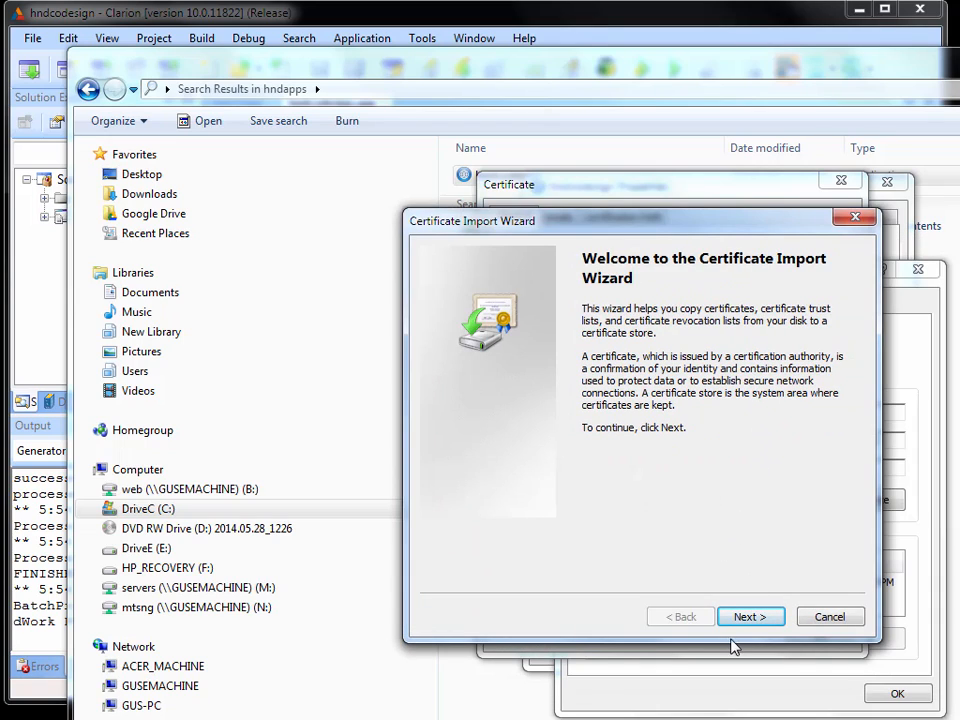
pyautogui.click(762, 620)
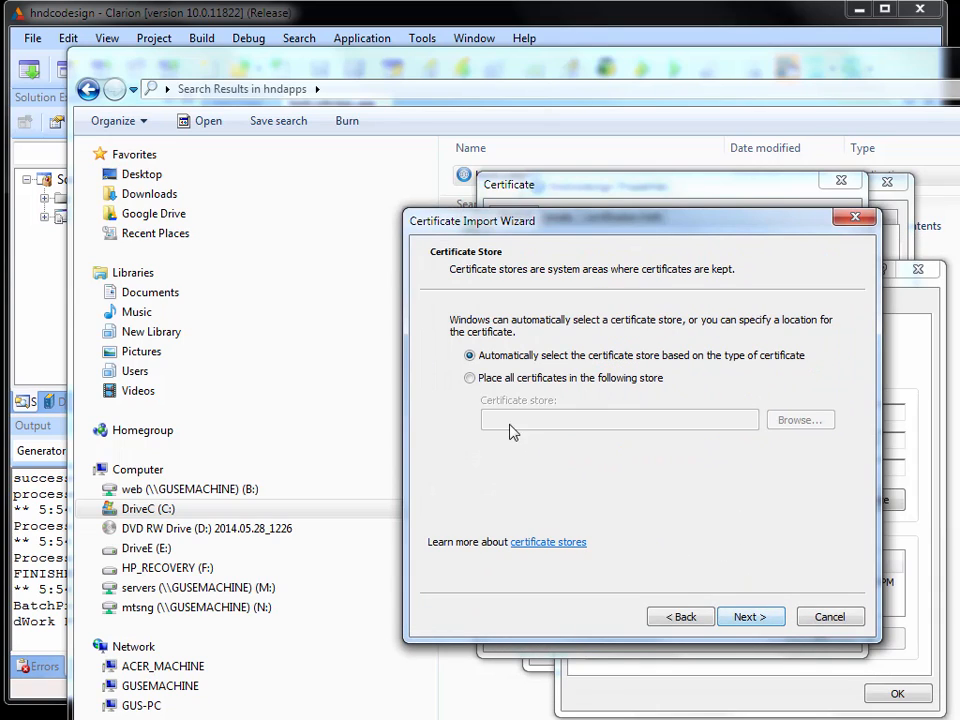
# Choose to place all certificates in a specified store and select Trusted Root Certification Authorities
pyautogui.click(495, 379)
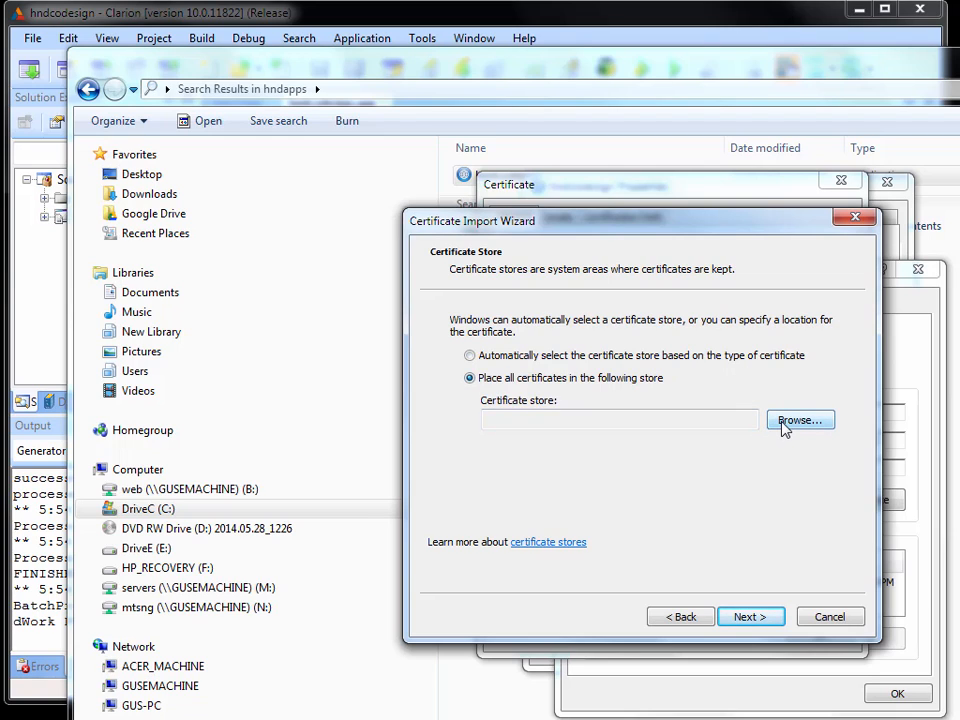
pyautogui.click(785, 426)
pyautogui.click(530, 335)
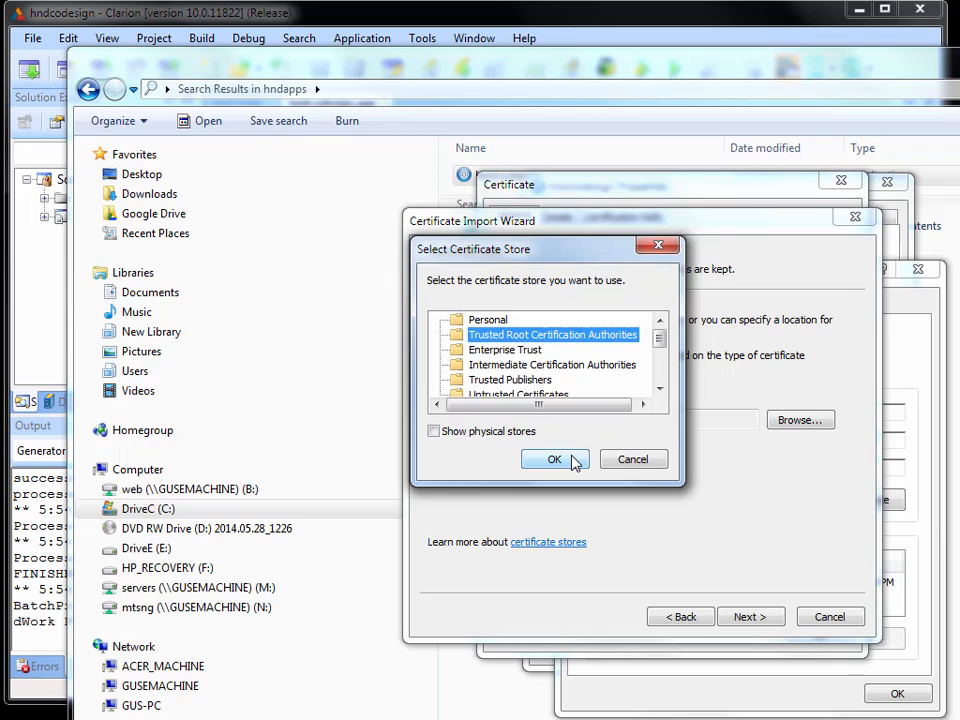
pyautogui.click(573, 458)
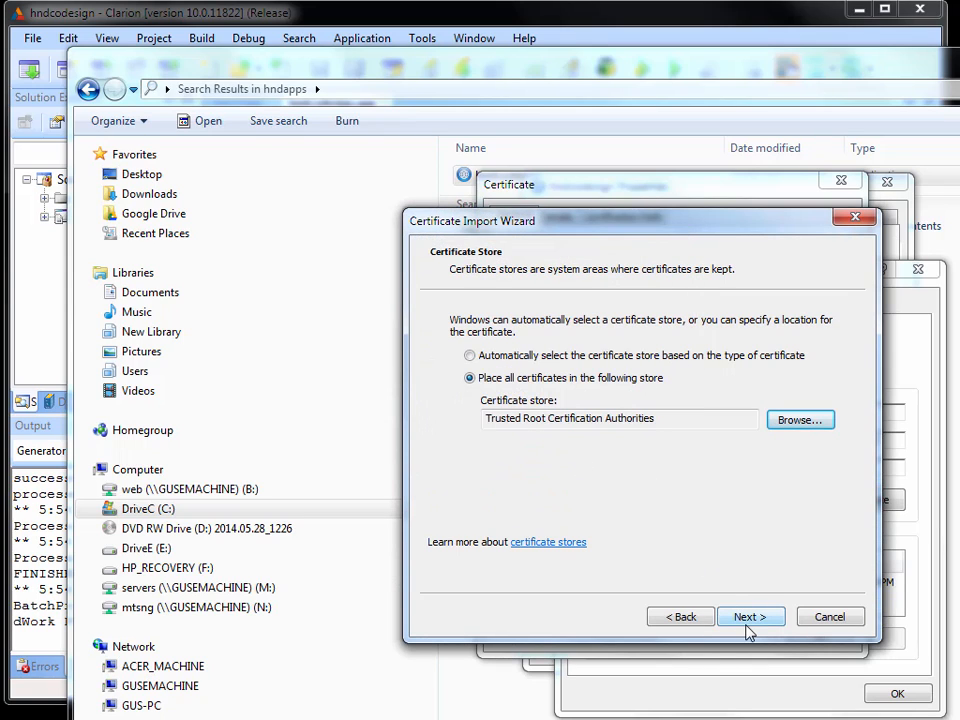
# Complete the certificate import and close the certificate, signature details and hndcodesign properties dialogs
pyautogui.click(748, 618)
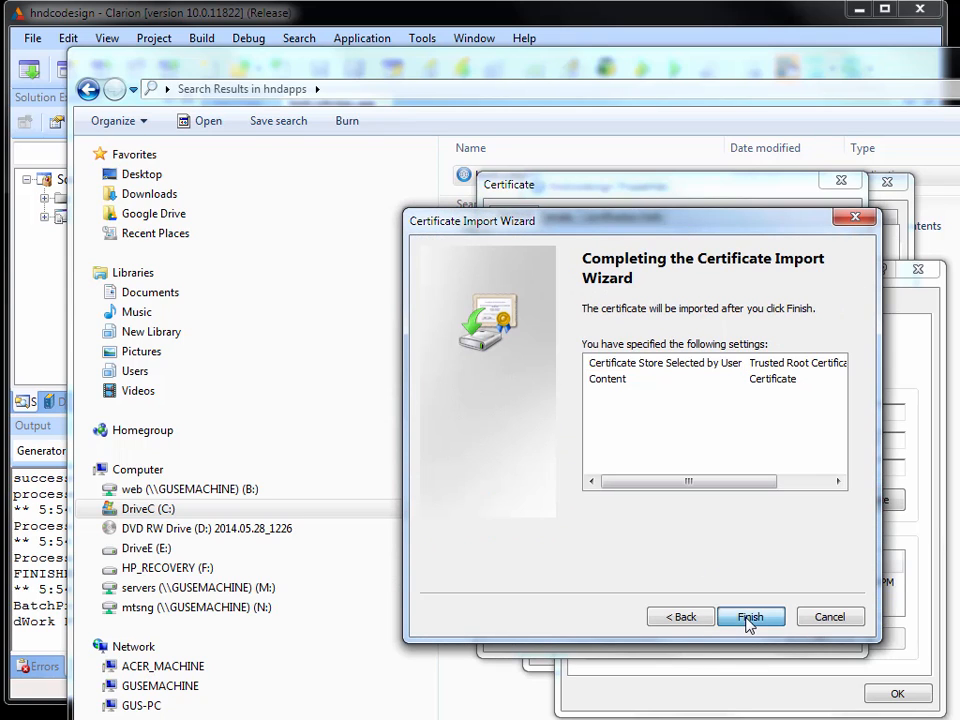
pyautogui.click(748, 618)
pyautogui.click(701, 538)
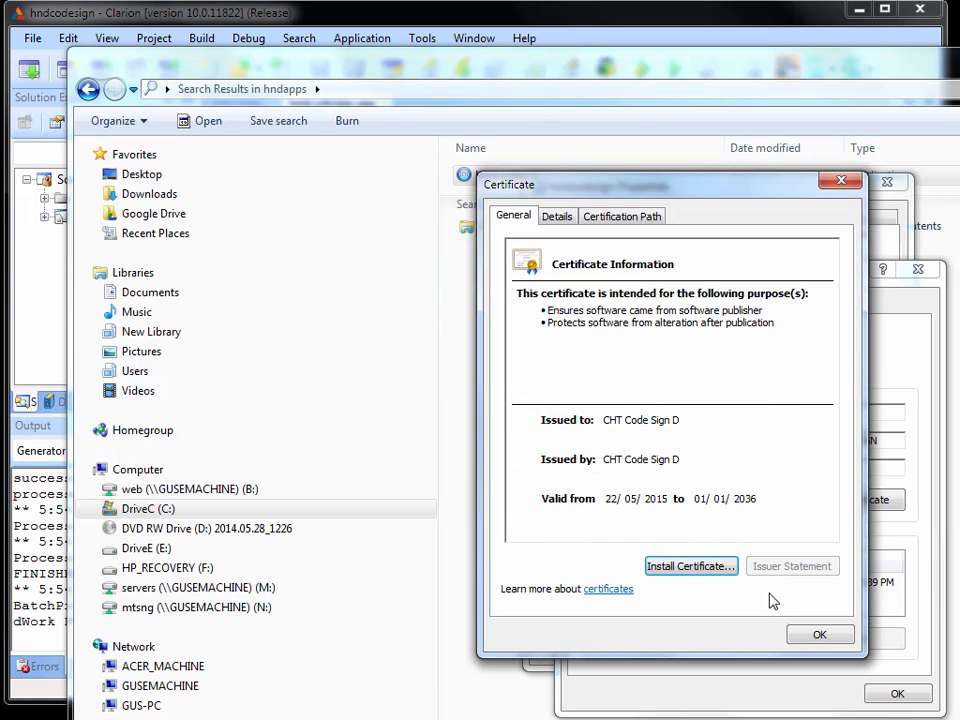
pyautogui.click(803, 634)
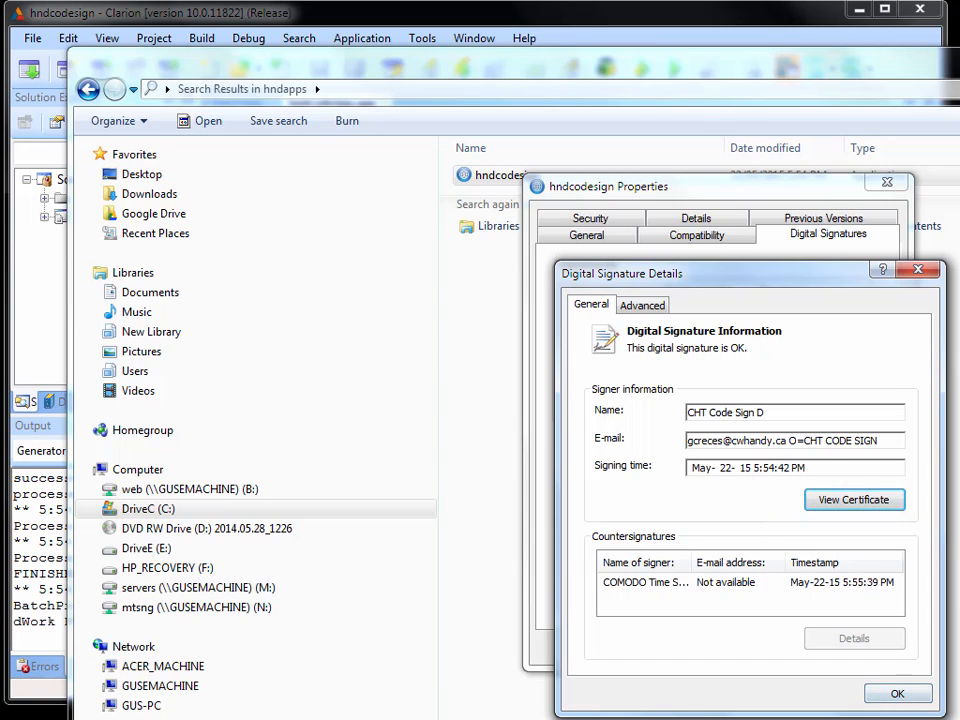
pyautogui.click(897, 692)
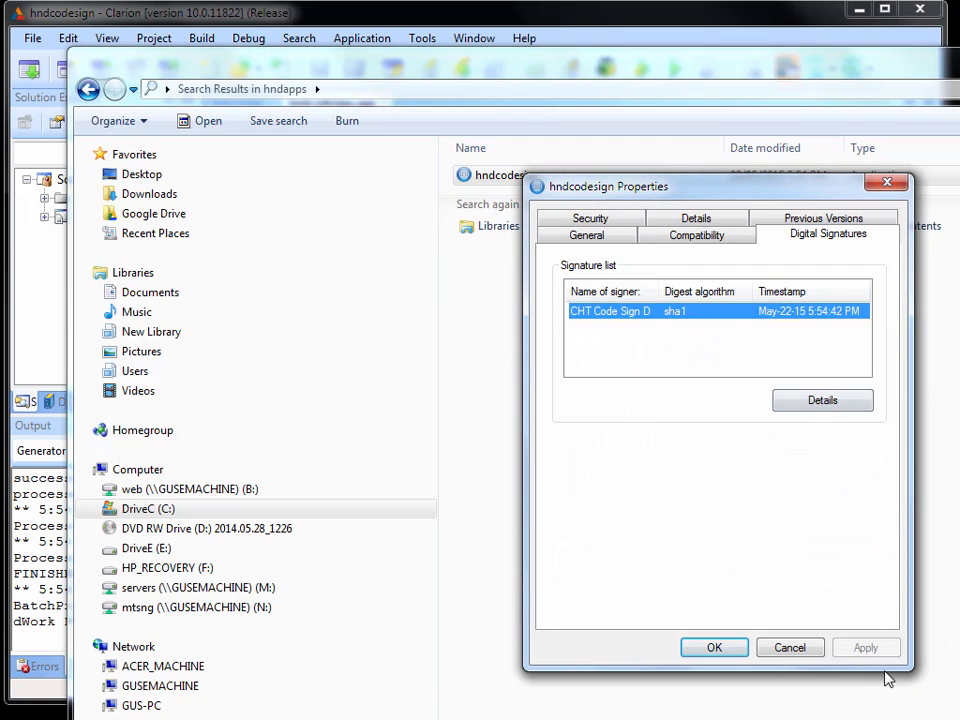
pyautogui.click(727, 645)
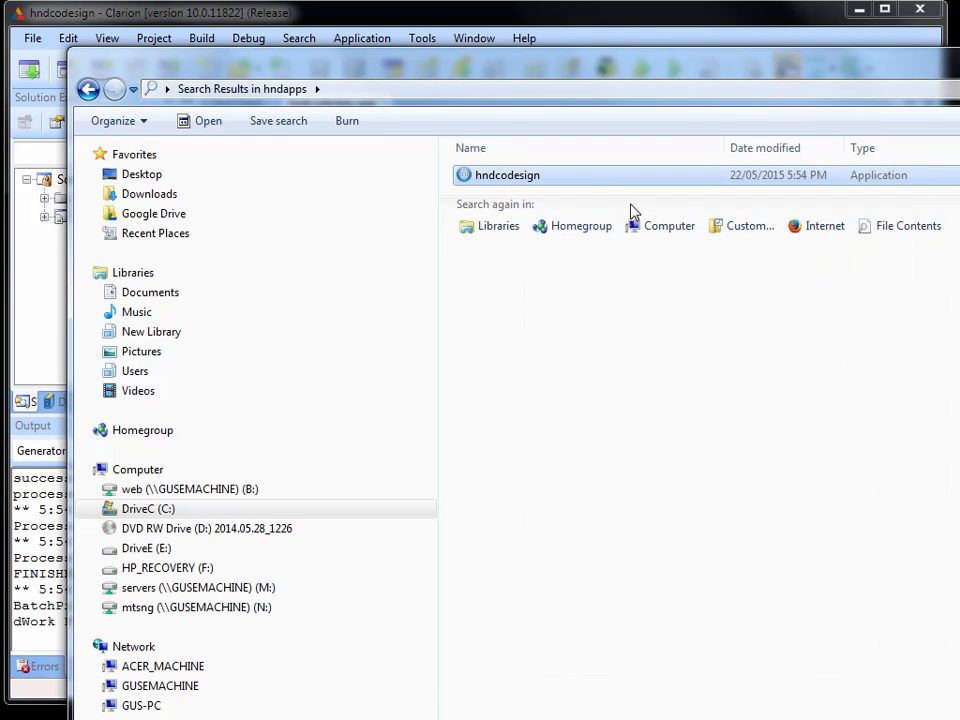
# Reopen the hndcodesign application's properties, check the CHT Code Sign D digital signature details again, and close the dialogs
pyautogui.rightClick(607, 187)
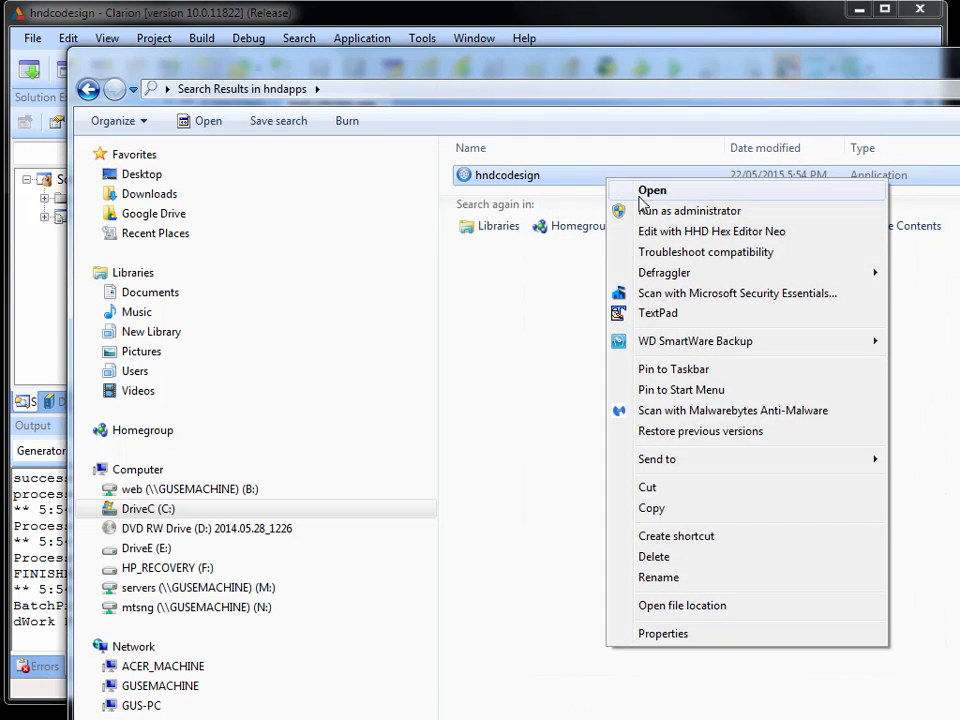
pyautogui.click(703, 634)
pyautogui.click(902, 245)
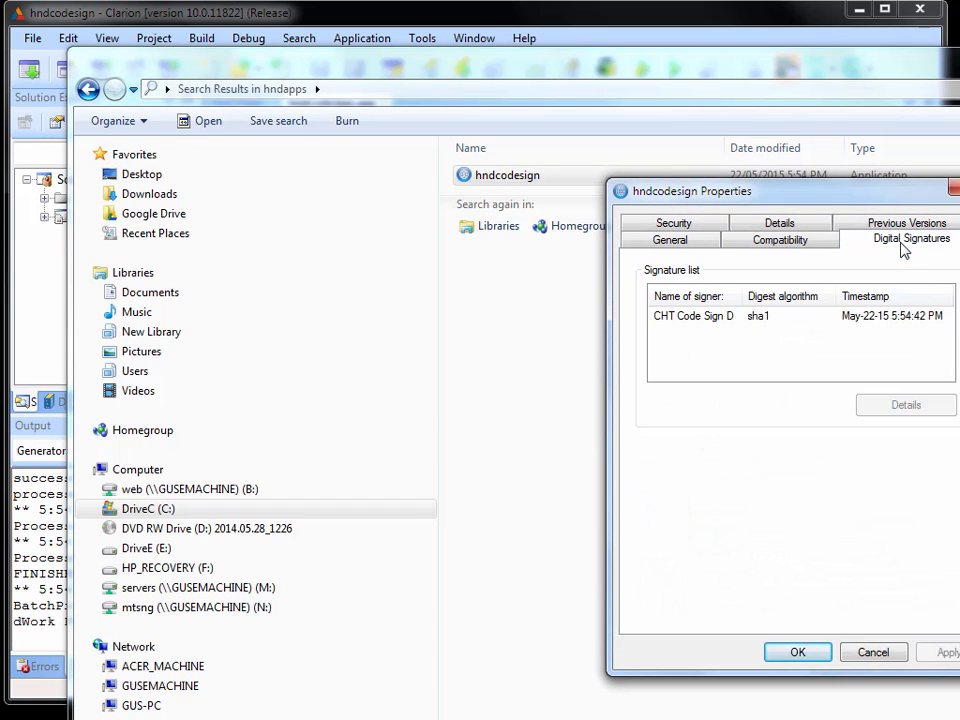
pyautogui.click(735, 326)
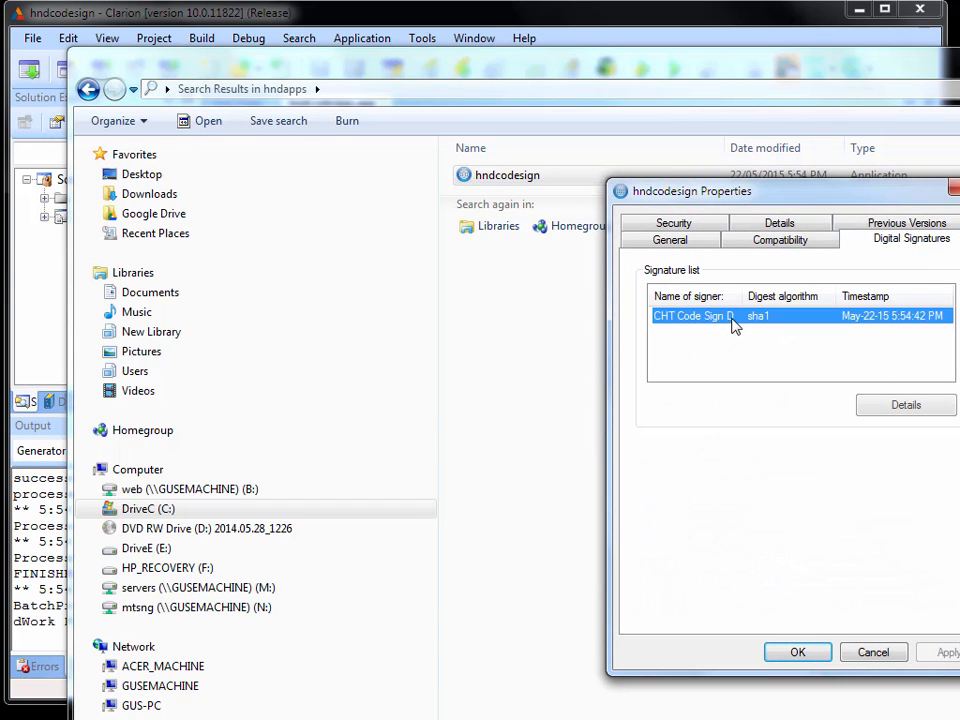
pyautogui.click(893, 410)
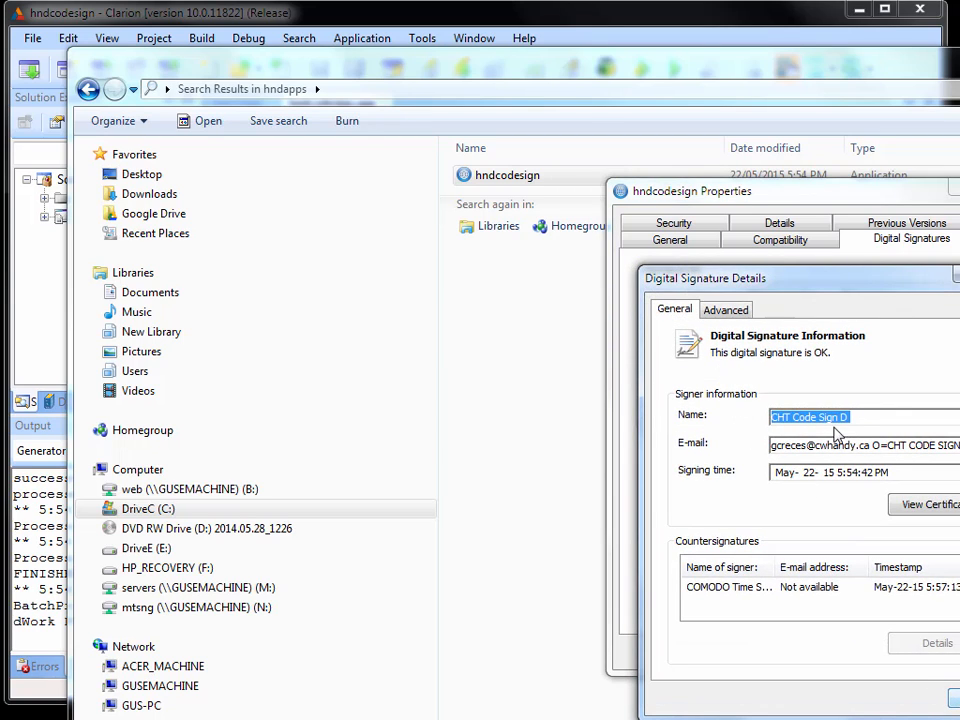
pyautogui.moveTo(820, 281); pyautogui.dragTo(678, 289)
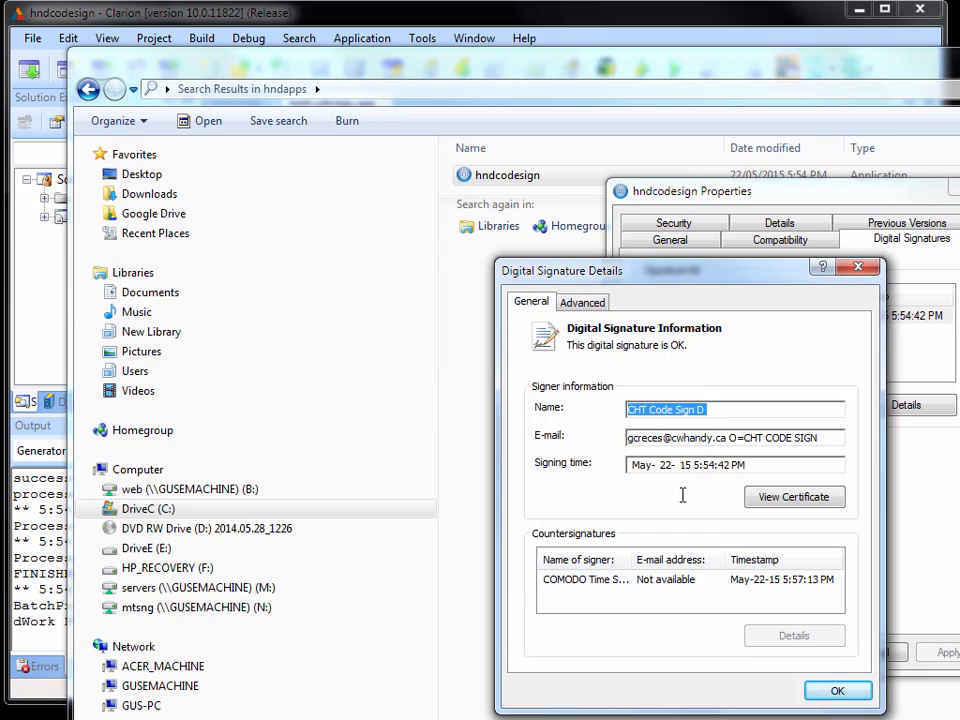
pyautogui.click(838, 697)
pyautogui.click(815, 654)
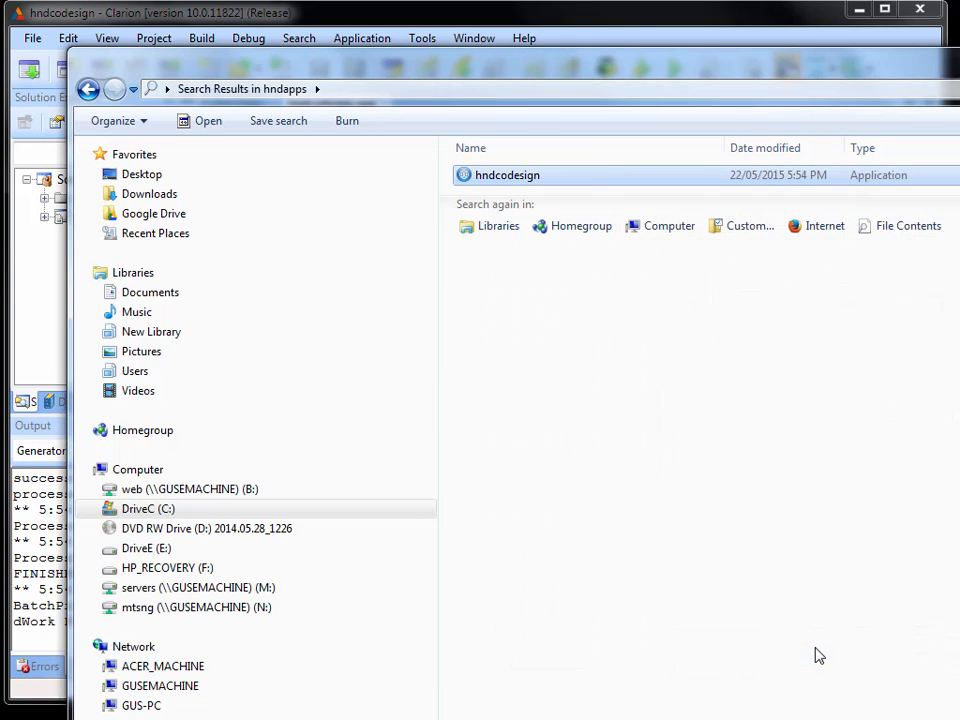
# Leave Windows Explorer and return to the hndcodesign application tree in Clarion, moving its window slightly down
pyautogui.click(958, 57)
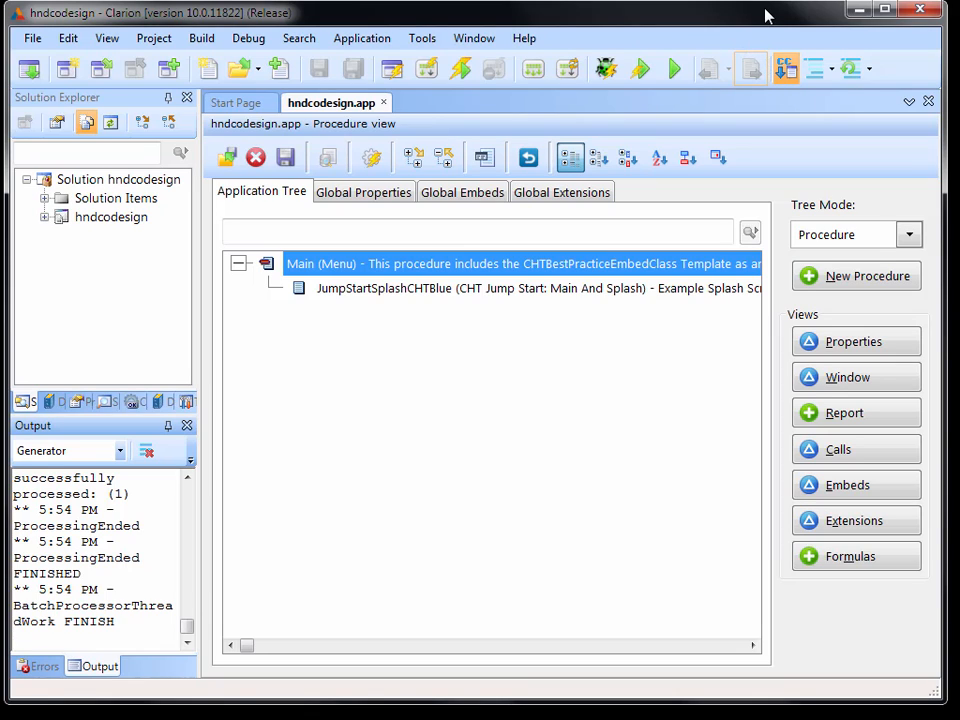
pyautogui.moveTo(765, 15); pyautogui.dragTo(766, 28)
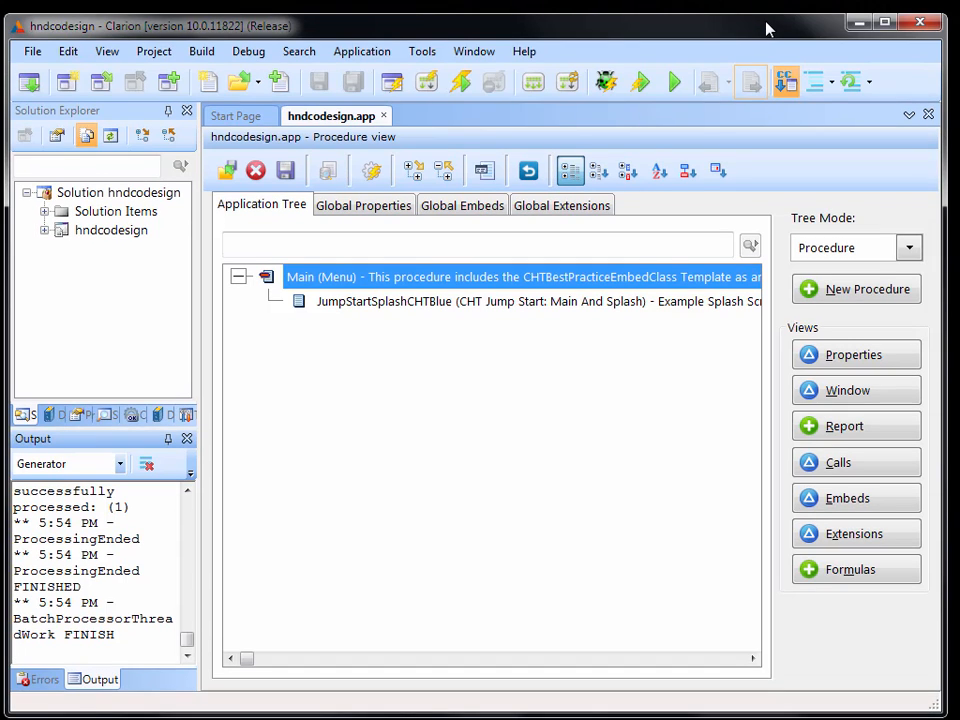